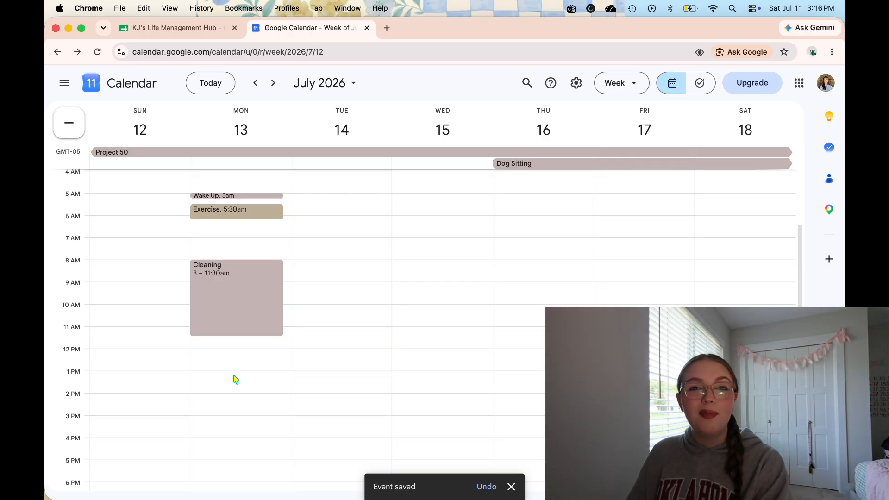
# Step: Add a Language Practice event on Monday, July 13 from 12:30pm to 1:30pm and save it
pyautogui.scroll(-1, 228, 340)
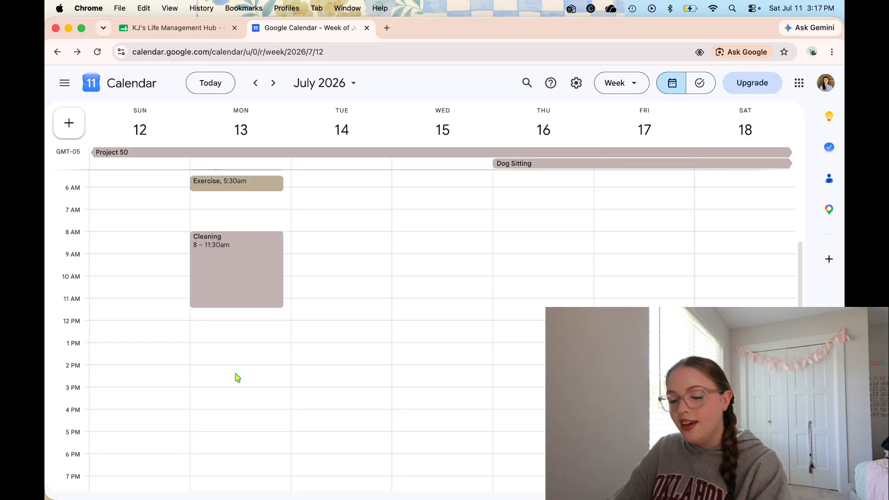
pyautogui.click(210, 328)
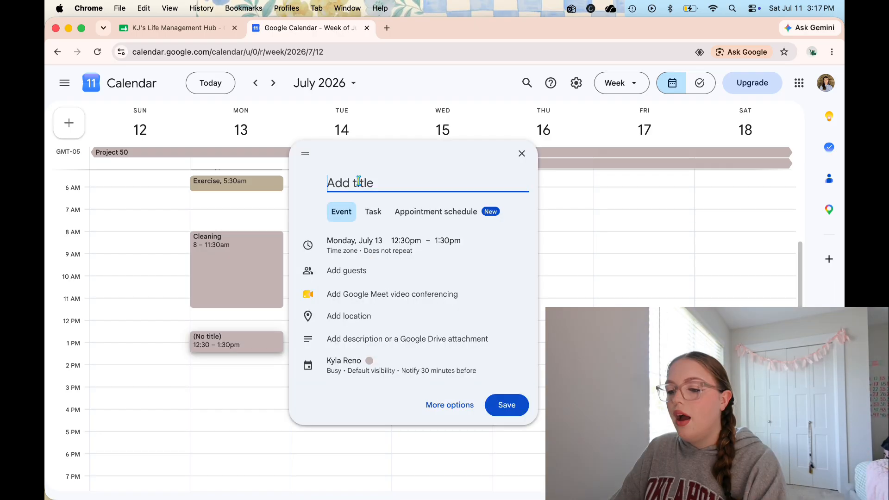
pyautogui.write('Language ')
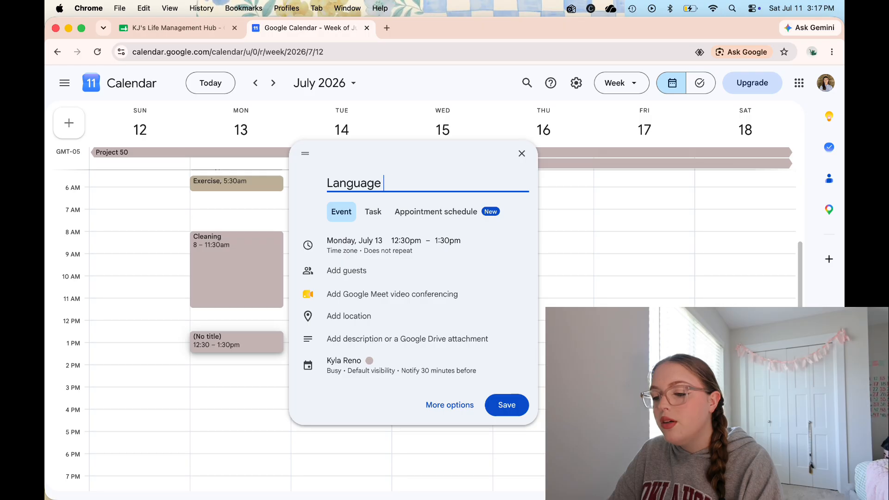
pyautogui.write('Practice')
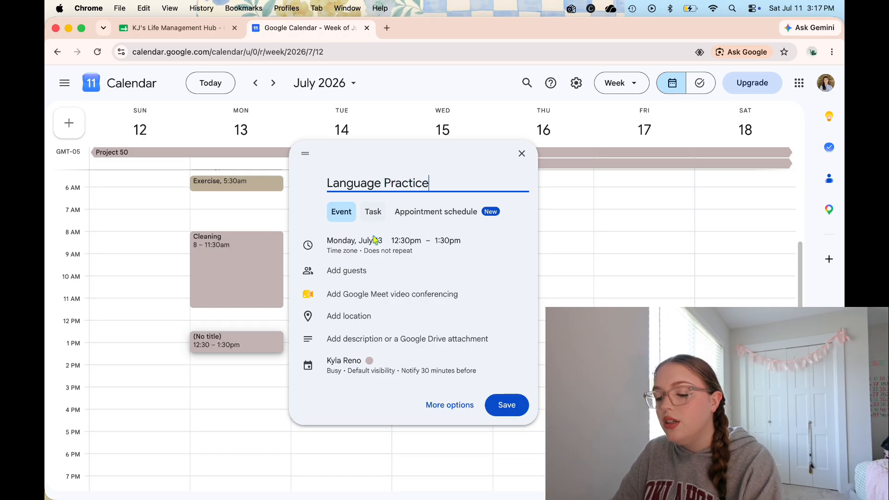
pyautogui.press('Return')
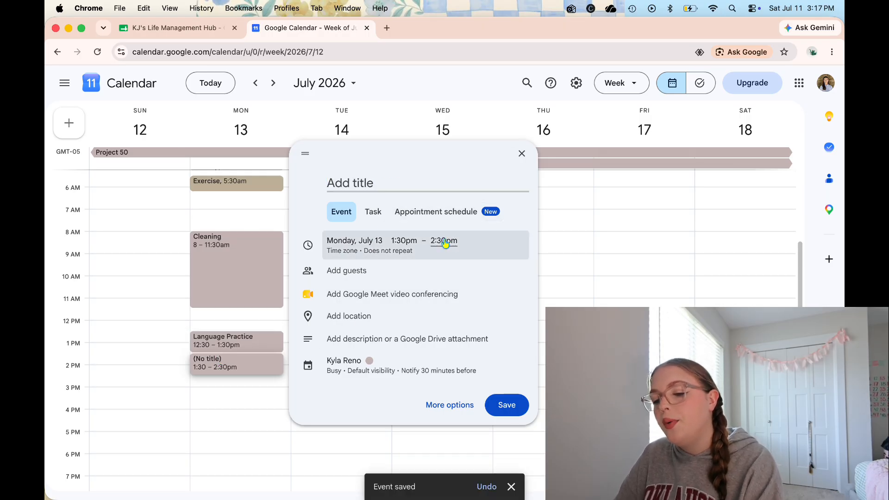
# Step: Add a Content Creation event on Monday, July 13 from 1:45pm to 2:45pm and save it
pyautogui.click(444, 241)
pyautogui.click(424, 239)
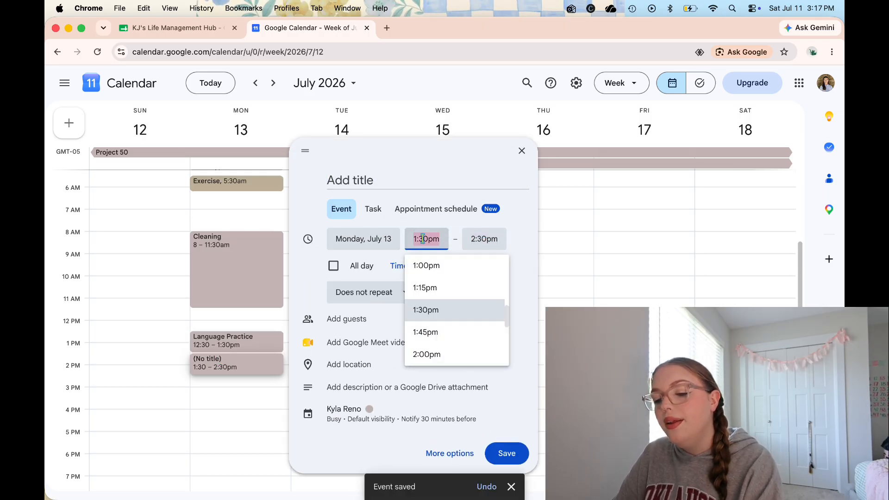
pyautogui.click(428, 335)
pyautogui.click(355, 179)
pyautogui.write('Conten')
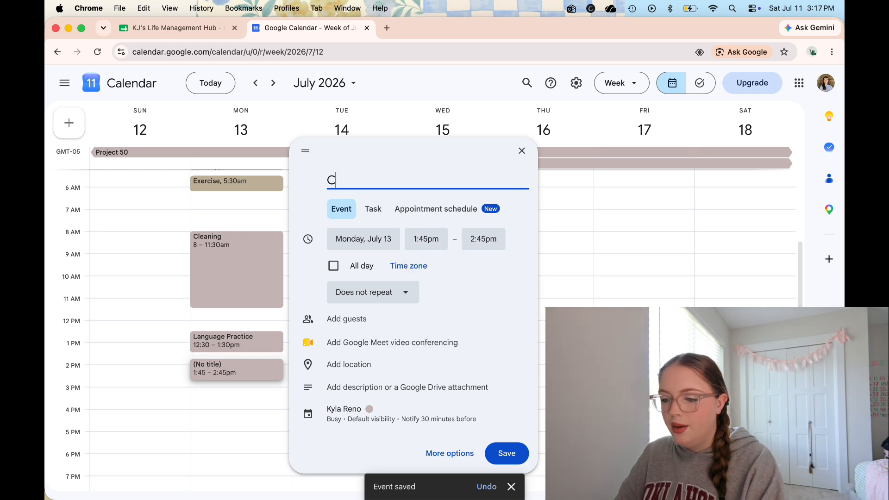
pyautogui.write('t Creation')
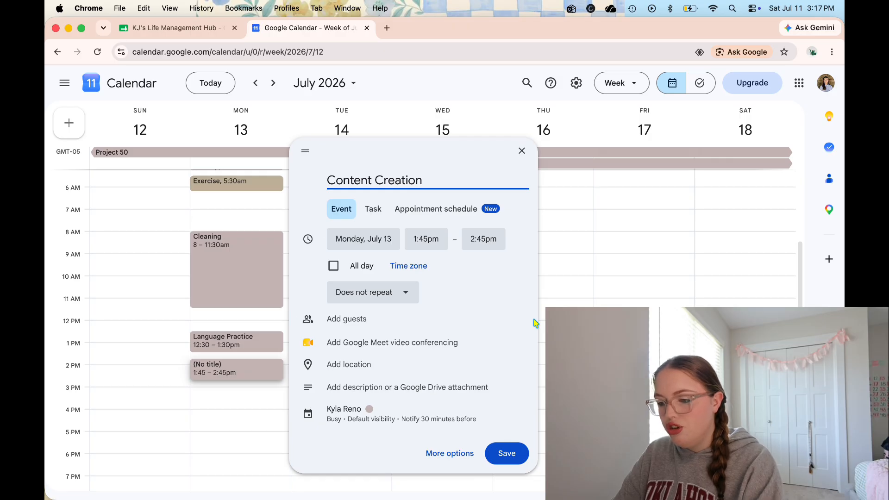
pyautogui.press('Return')
# Step: Add a Dinner Prep event on Monday, July 13 from 4:30pm to 5:30pm and save it
pyautogui.scroll(-3, 225, 313)
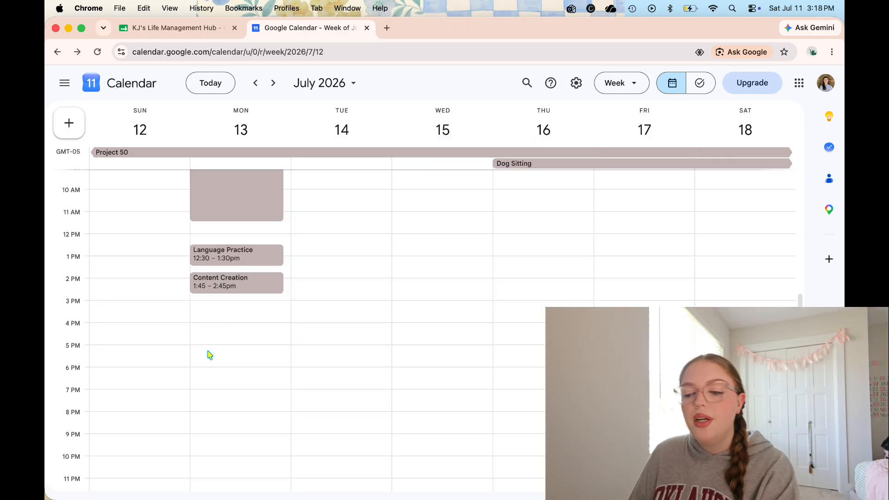
pyautogui.click(231, 345)
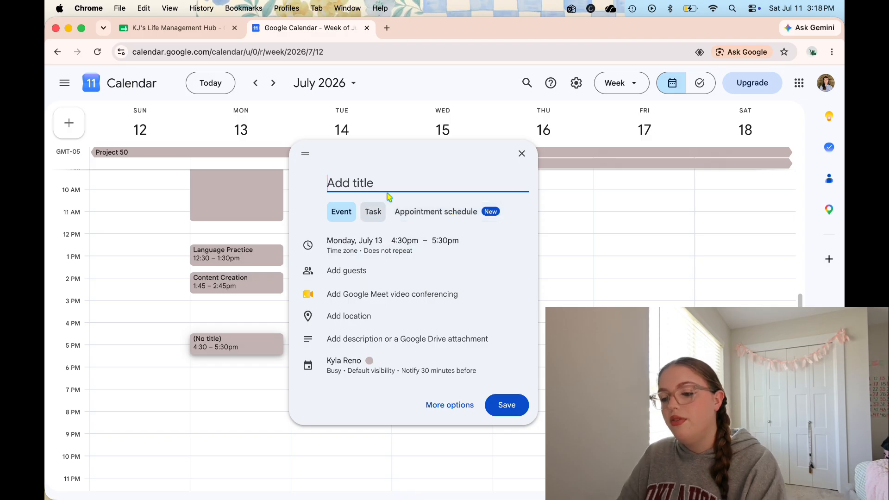
pyautogui.write('Dinner Prep')
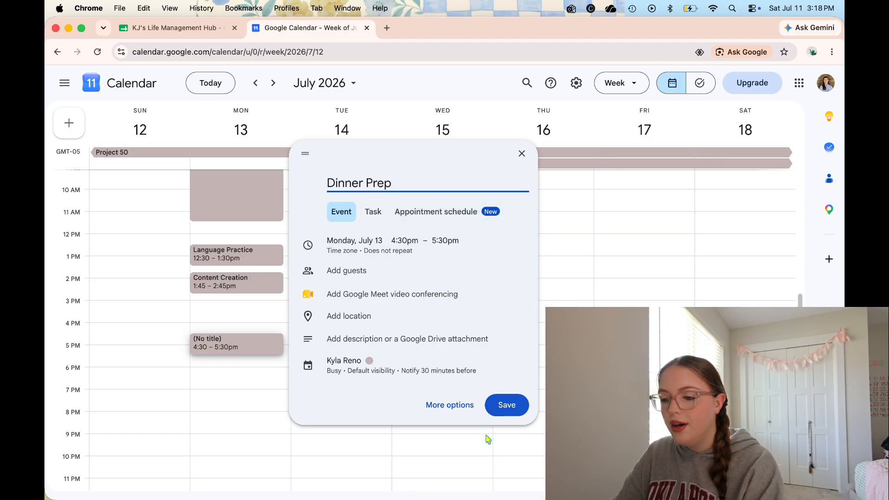
pyautogui.click(507, 406)
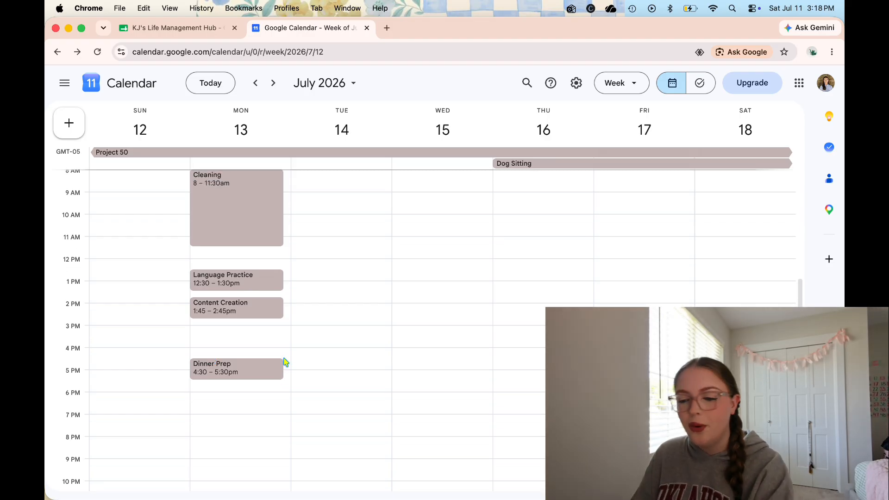
# Step: Create a Journal event on Monday, July 13 from 8:30pm to 9:00pm
pyautogui.scroll(-1, 227, 401)
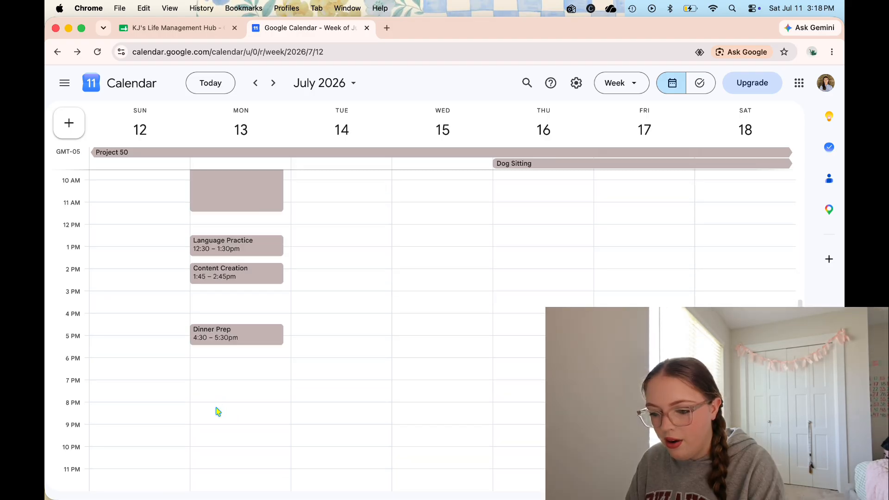
pyautogui.click(214, 417)
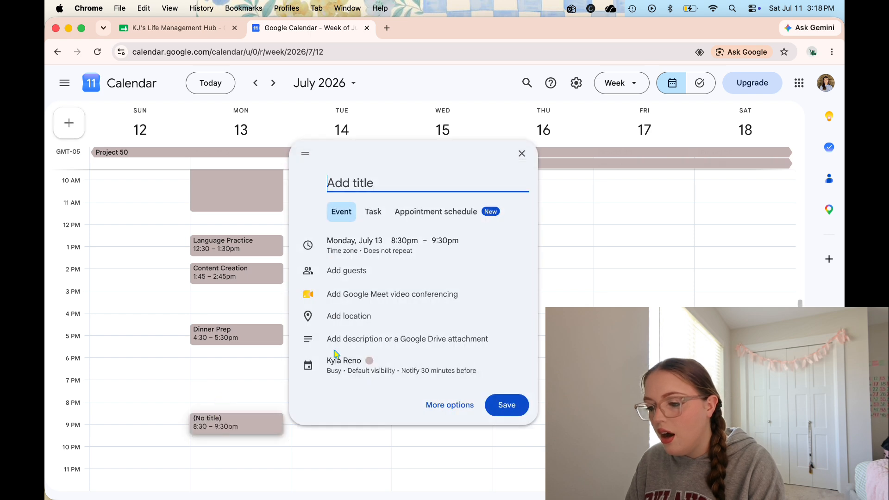
pyautogui.click(453, 246)
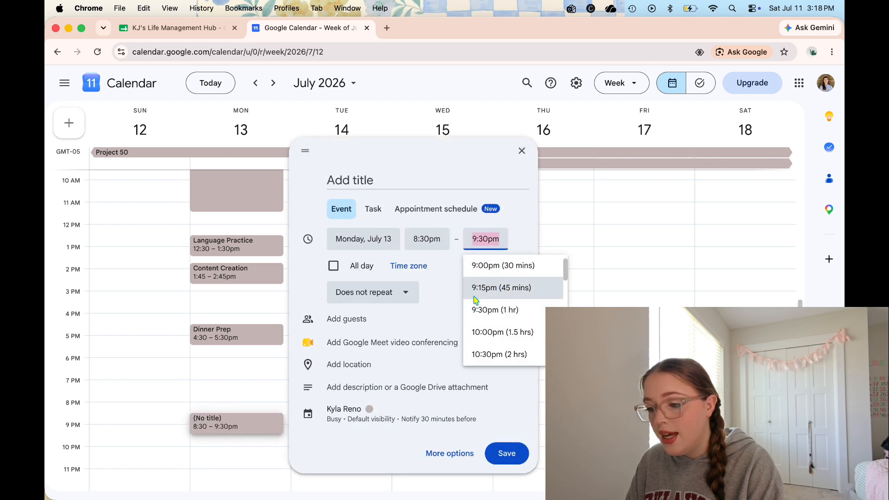
pyautogui.click(500, 268)
pyautogui.click(331, 184)
pyautogui.write('Journal')
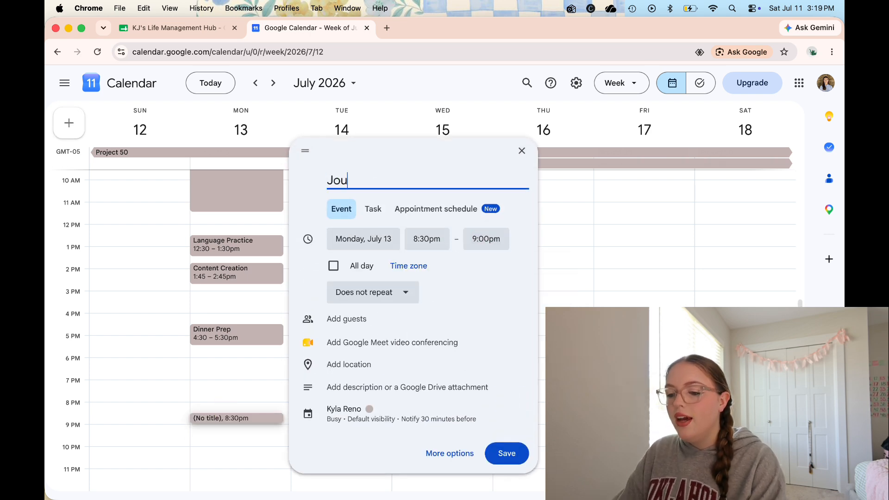
# Step: Assign the Journal event to the Health calendar and save it
pyautogui.click(338, 412)
pyautogui.click(353, 305)
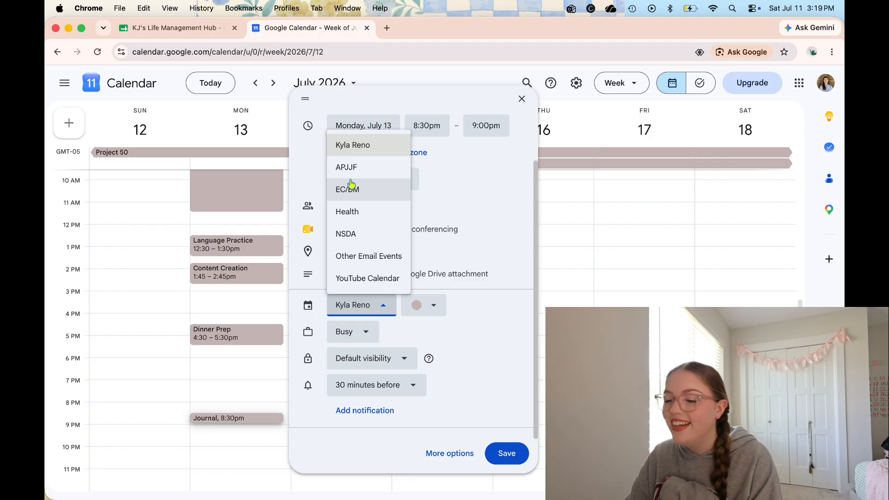
pyautogui.click(355, 212)
pyautogui.click(507, 454)
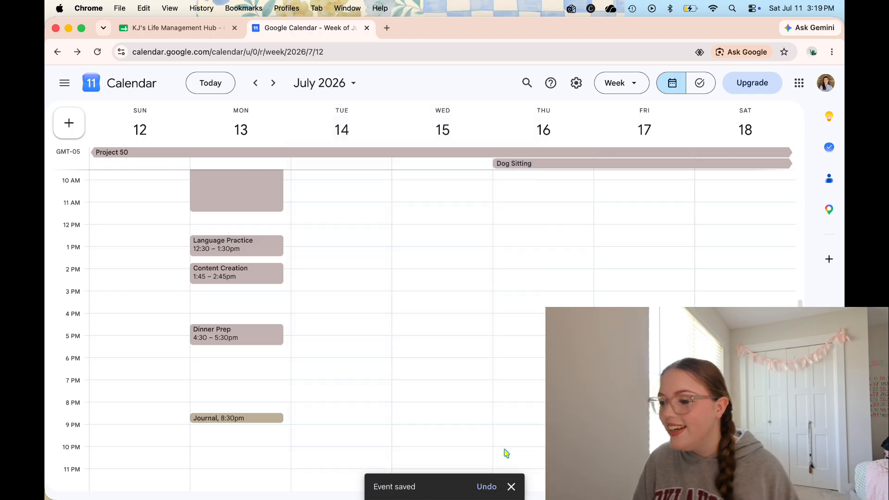
pyautogui.scroll(5, 391, 322)
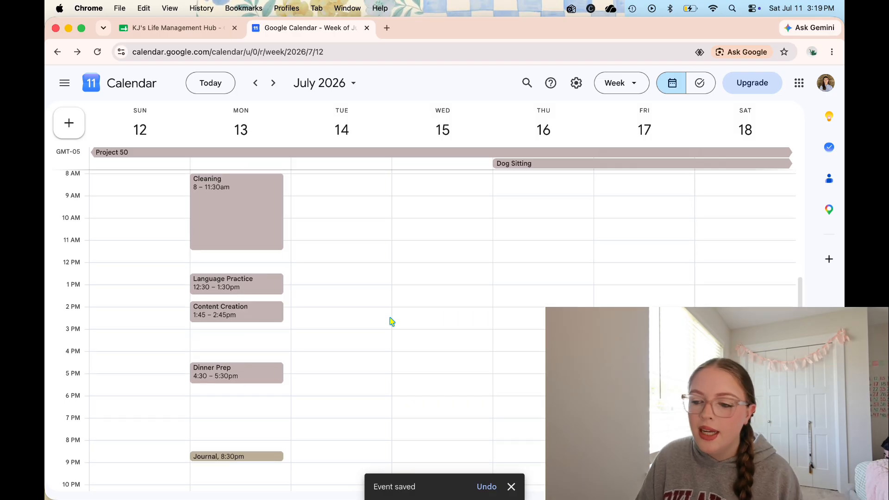
pyautogui.scroll(-6, 392, 322)
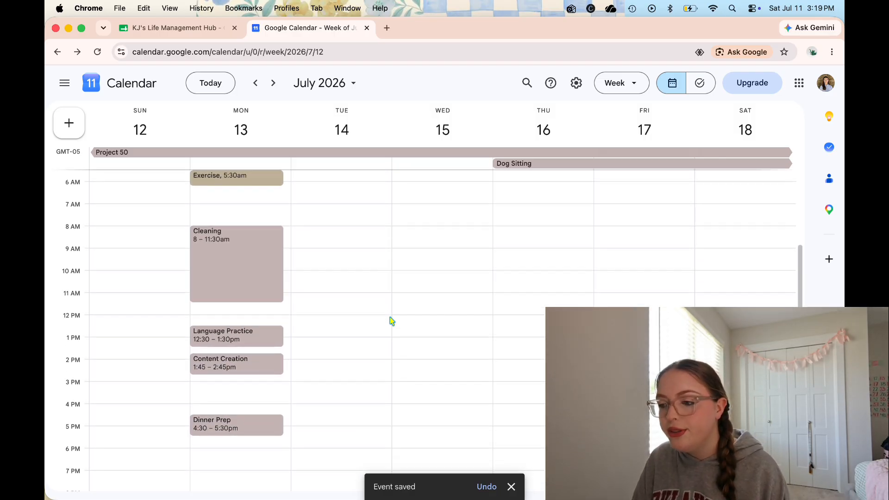
pyautogui.scroll(4, 391, 321)
pyautogui.scroll(-2, 391, 320)
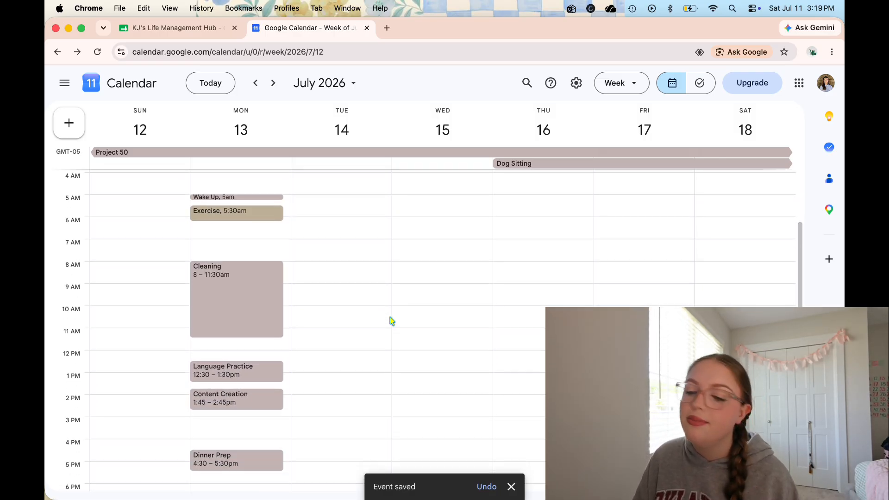
pyautogui.scroll(1, 391, 320)
pyautogui.click(314, 214)
pyautogui.click(599, 238)
pyautogui.click(622, 151)
# Step: Duplicate Monday's Wake Up event and set the copy's date to July 14, 2026
pyautogui.click(236, 211)
pyautogui.click(521, 225)
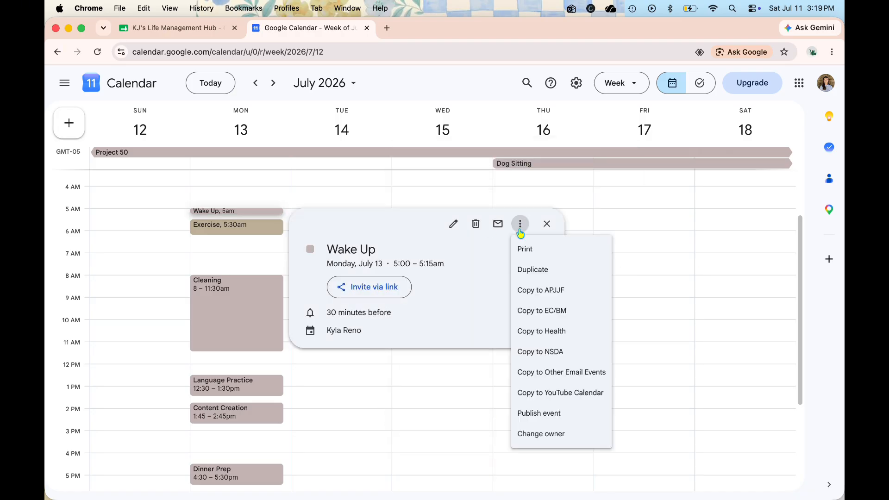
pyautogui.click(534, 271)
pyautogui.click(119, 127)
pyautogui.click(149, 214)
# Step: Set the Wake Up copy to repeat every weekday (Monday to Friday) and open its custom recurrence settings
pyautogui.click(200, 153)
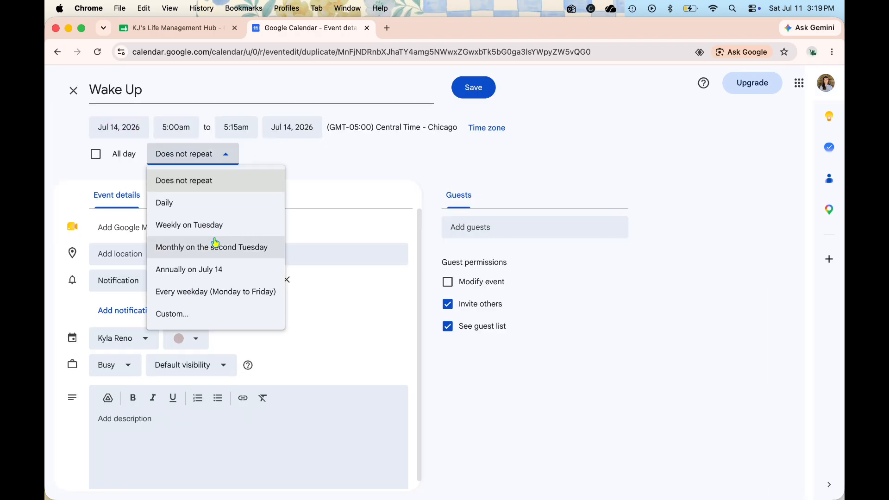
pyautogui.click(190, 290)
pyautogui.click(288, 153)
pyautogui.click(171, 312)
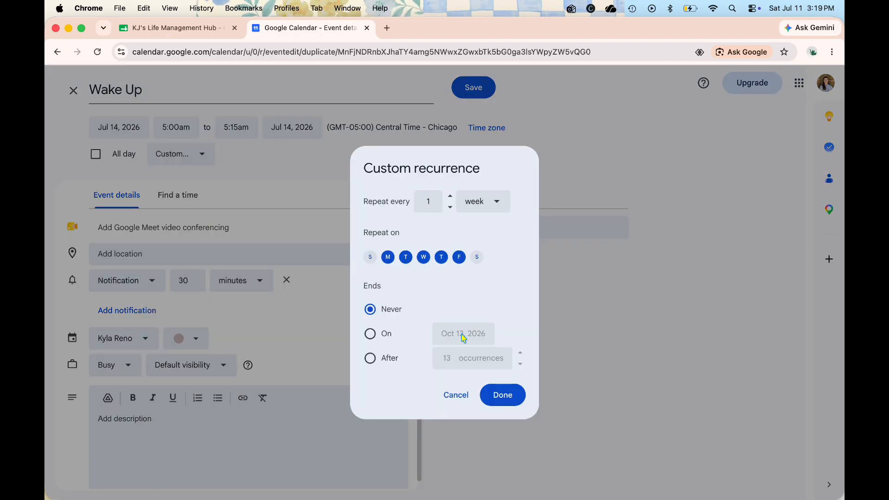
# Step: End the Wake Up recurrence on July 18, 2026 and save the event
pyautogui.click(463, 334)
pyautogui.click(557, 361)
pyautogui.click(557, 361)
pyautogui.click(557, 361)
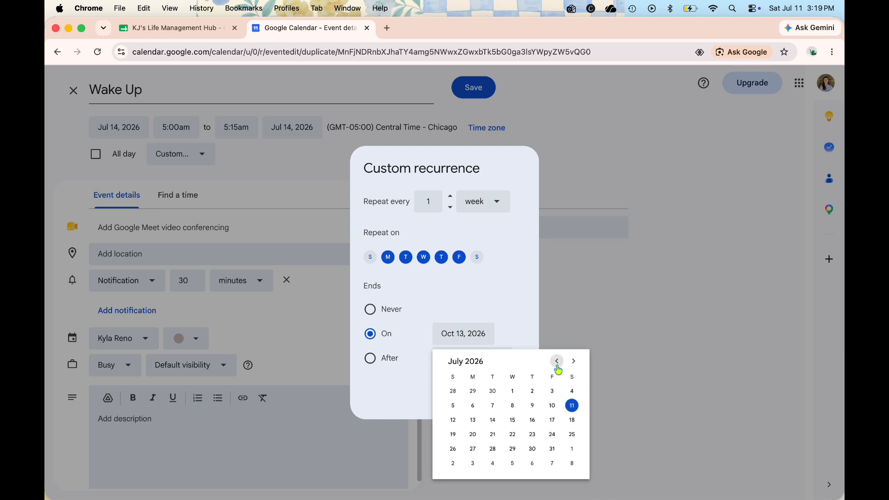
pyautogui.click(572, 420)
pyautogui.click(509, 398)
pyautogui.click(473, 87)
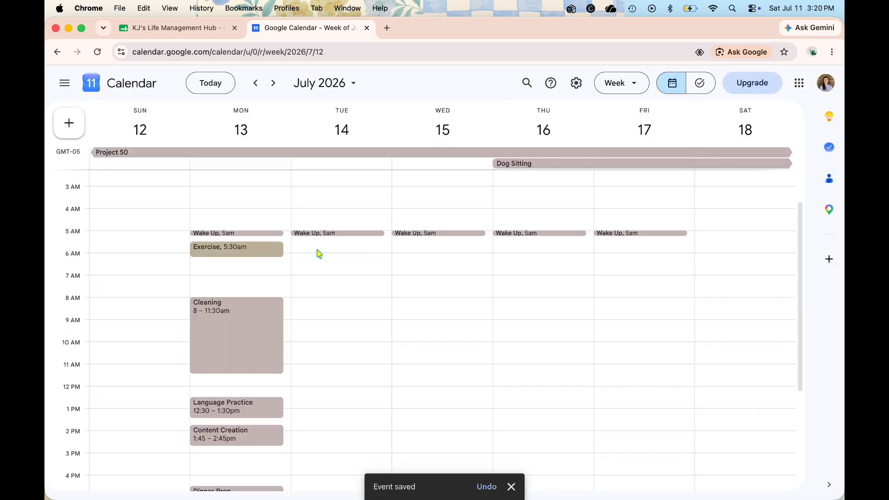
# Step: Set Monday's Exercise event to repeat weekly on Monday, Tuesday and Wednesday, ending on a specific date
pyautogui.doubleClick(281, 250)
pyautogui.click(181, 153)
pyautogui.click(166, 315)
pyautogui.click(406, 257)
pyautogui.click(423, 257)
pyautogui.click(371, 334)
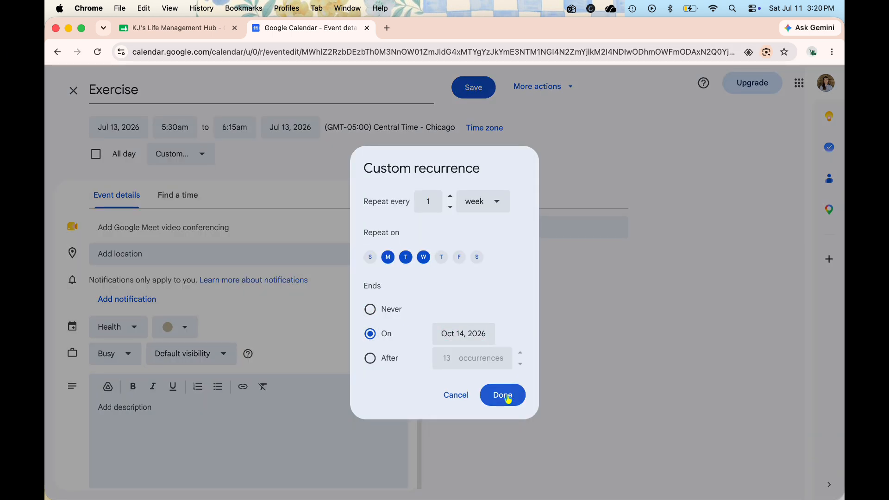
pyautogui.click(503, 395)
# Step: Set the Exercise recurrence's end date to July 16, 2026 and save the event
pyautogui.click(180, 154)
pyautogui.click(172, 336)
pyautogui.click(463, 334)
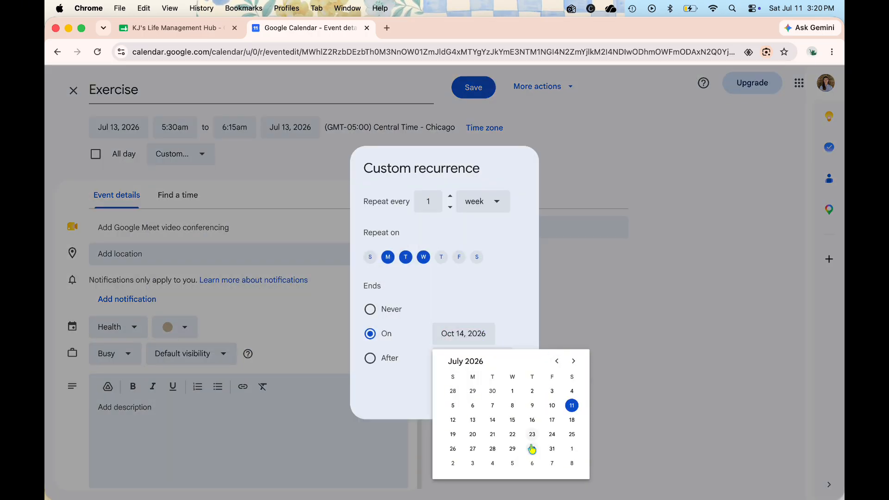
pyautogui.click(532, 420)
pyautogui.click(503, 395)
pyautogui.click(473, 87)
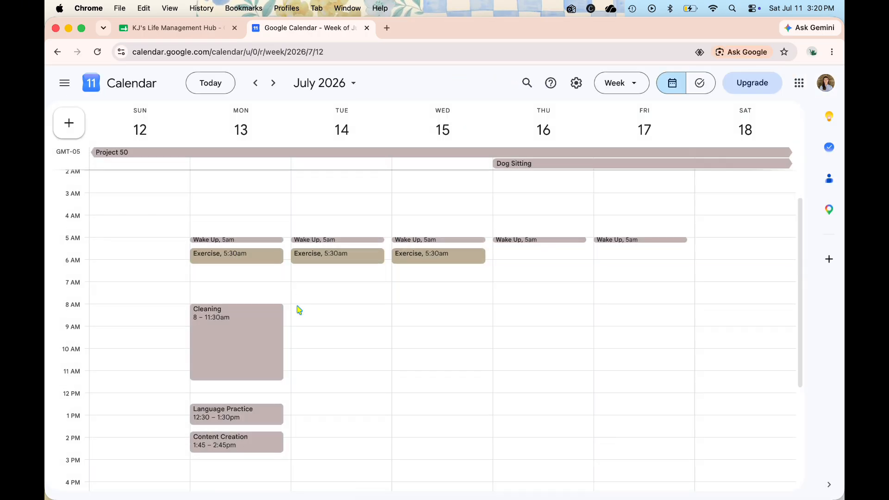
# Step: Create an event titled APJJF on Tuesday, July 14 from 3:00pm to 4:15pm
pyautogui.scroll(-3, 298, 311)
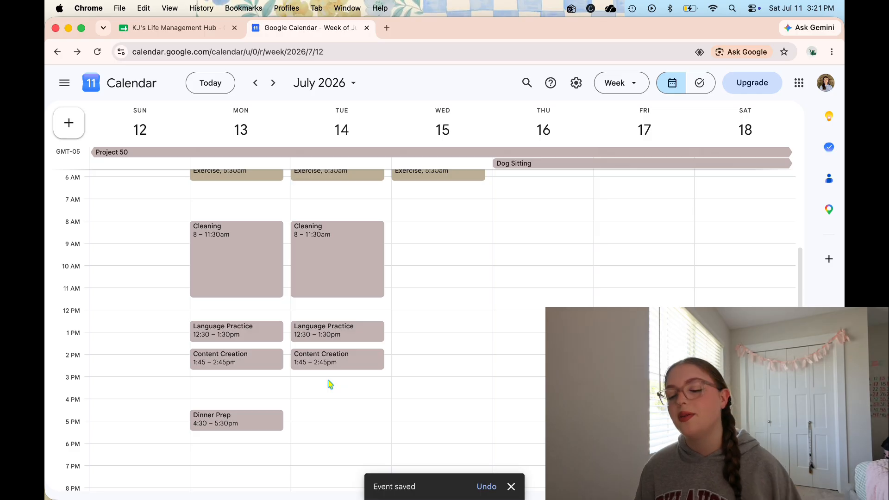
pyautogui.click(329, 383)
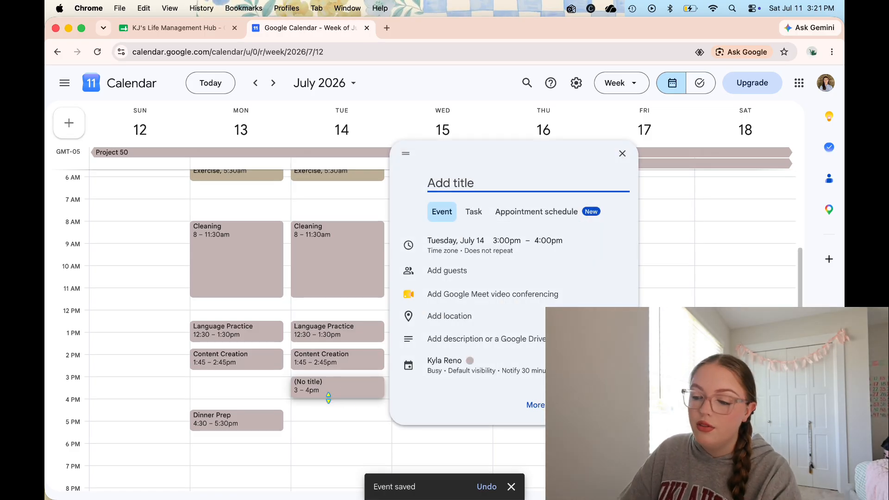
pyautogui.moveTo(329, 398); pyautogui.dragTo(329, 403)
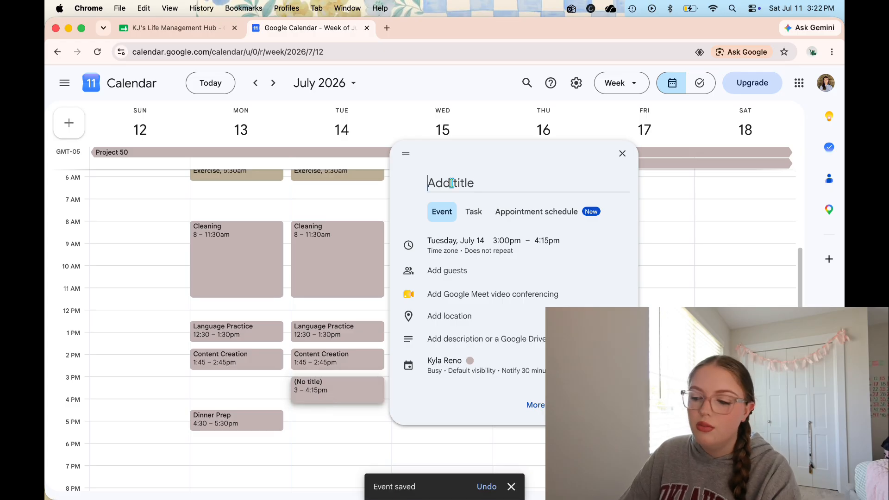
pyautogui.click(452, 184)
pyautogui.write('APJJF')
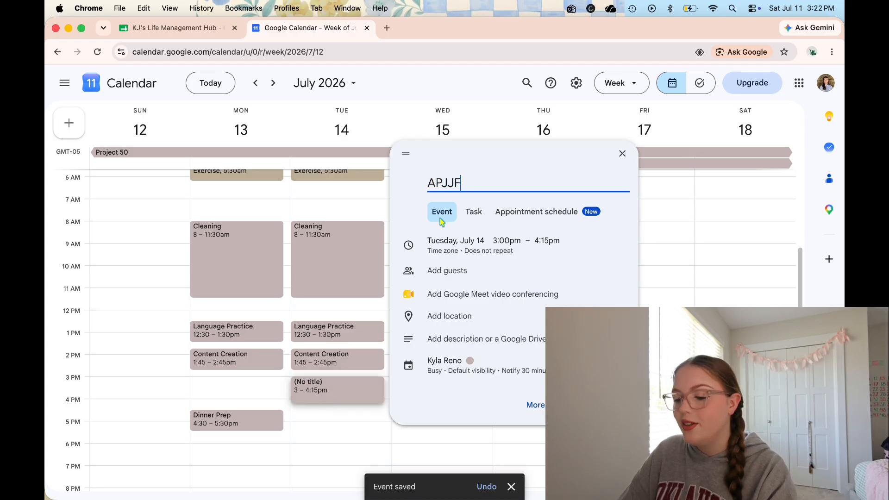
# Step: Assign the APJJF event to the APJJF calendar and save it
pyautogui.click(452, 366)
pyautogui.click(457, 302)
pyautogui.click(447, 167)
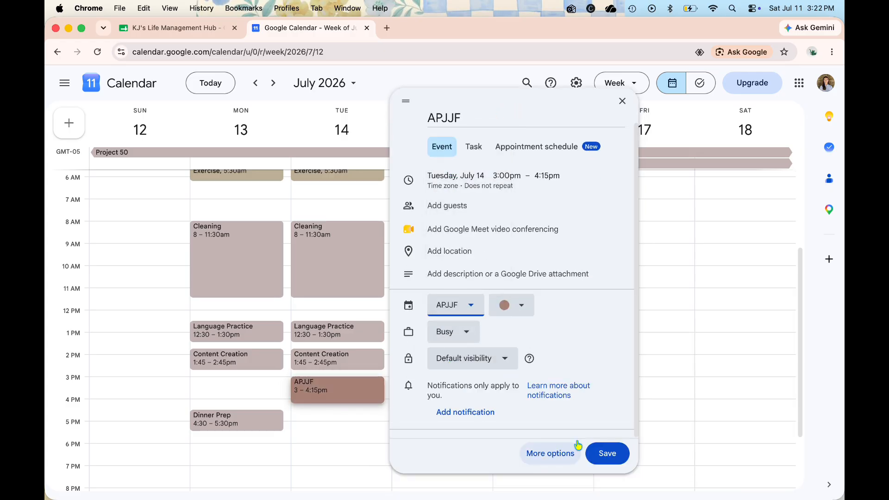
pyautogui.click(608, 454)
# Step: Create an event titled Dinner Prep on Tuesday, July 14 from 4:30pm to 5:30pm and save it
pyautogui.click(338, 417)
pyautogui.write('Dinner Prep')
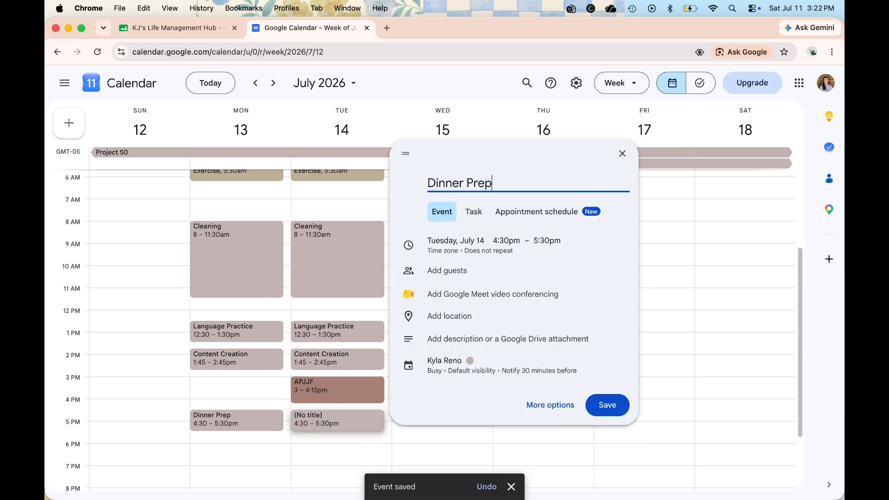
pyautogui.click(612, 405)
# Step: Give Monday's 8:30pm Journal event a custom weekly recurrence on Monday through Friday
pyautogui.scroll(-2, 252, 429)
pyautogui.click(252, 429)
pyautogui.click(471, 331)
pyautogui.click(180, 160)
pyautogui.click(174, 319)
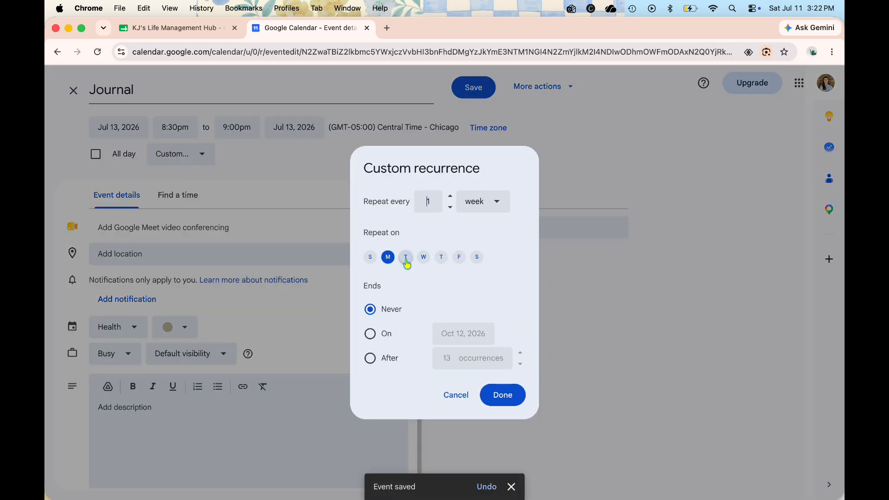
pyautogui.click(405, 257)
pyautogui.click(423, 257)
pyautogui.click(442, 258)
pyautogui.click(459, 257)
# Step: Set the Journal recurrence to end on July 17, 2026 and save the event
pyautogui.click(370, 334)
pyautogui.tripleClick(555, 360)
pyautogui.click(559, 420)
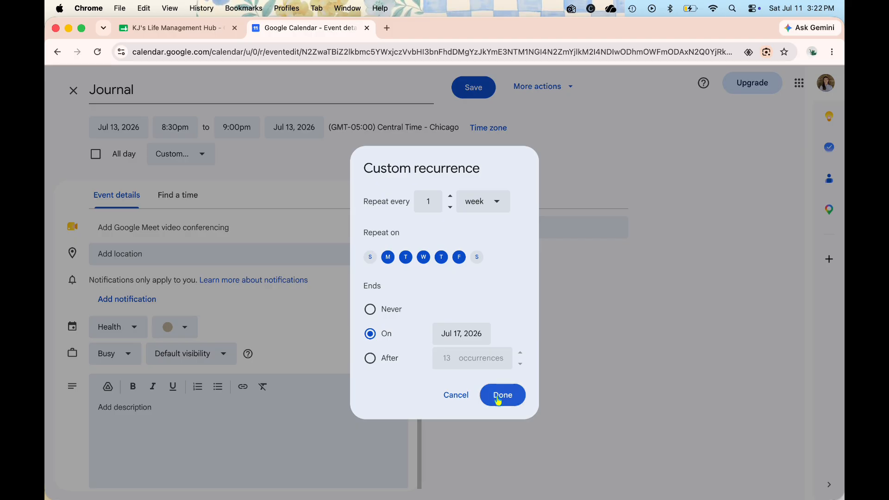
pyautogui.click(499, 401)
pyautogui.press('super+s')
# Step: Create an event titled APJJF on Wednesday, July 15 from 8:00am to 10:00am in the APJJF calendar
pyautogui.scroll(3, 397, 252)
pyautogui.click(445, 259)
pyautogui.write('APJJF')
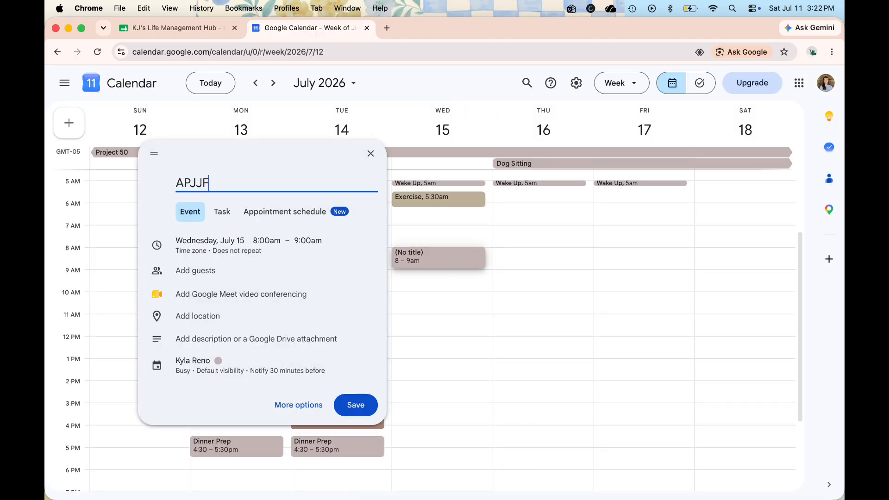
pyautogui.click(193, 360)
pyautogui.click(213, 178)
pyautogui.moveTo(431, 270); pyautogui.dragTo(431, 291)
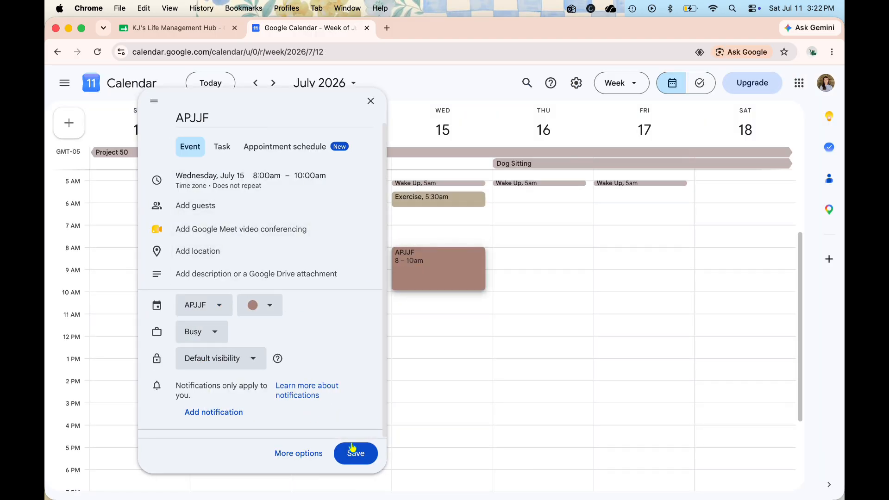
pyautogui.click(352, 447)
# Step: Create an event titled Language Practice on Wednesday, July 15 from 10:15am to 11:15am
pyautogui.scroll(-1, 407, 264)
pyautogui.click(415, 270)
pyautogui.write('Language')
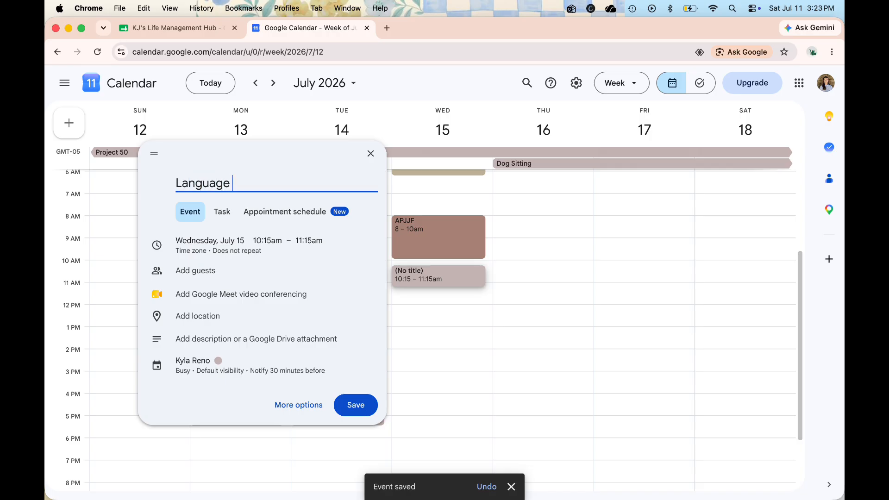
pyautogui.write(' Practice')
pyautogui.press('Return')
# Step: Create an event titled Content Creation on Wednesday, July 15 from 12:30pm to 1:30pm
pyautogui.scroll(-1, 411, 328)
pyautogui.click(411, 315)
pyautogui.write('Content Crae')
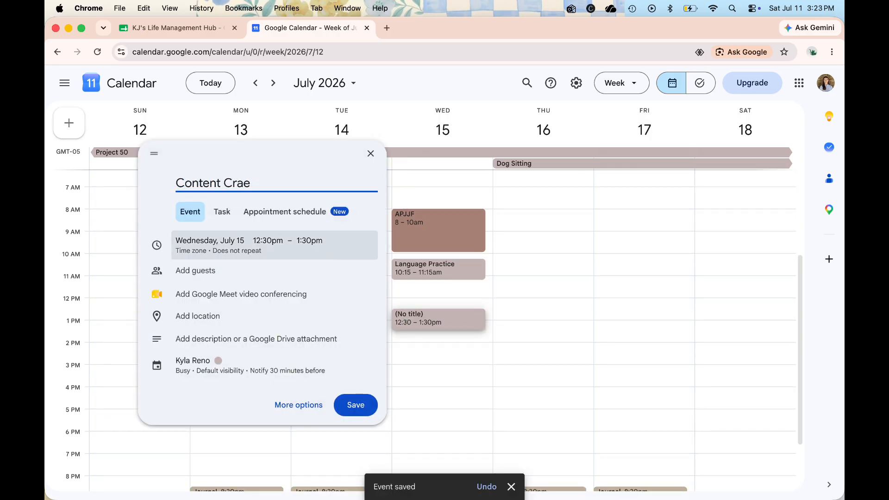
pyautogui.press('BackSpace')
pyautogui.press('BackSpace')
pyautogui.write('eation')
pyautogui.press('Return')
# Step: Create an event titled Dinner Prep on Wednesday, July 15 from 4:30pm to 5:30pm
pyautogui.scroll(-1, 363, 386)
pyautogui.click(412, 360)
pyautogui.write('Dinner Prep')
pyautogui.press('Return')
pyautogui.scroll(1, 602, 320)
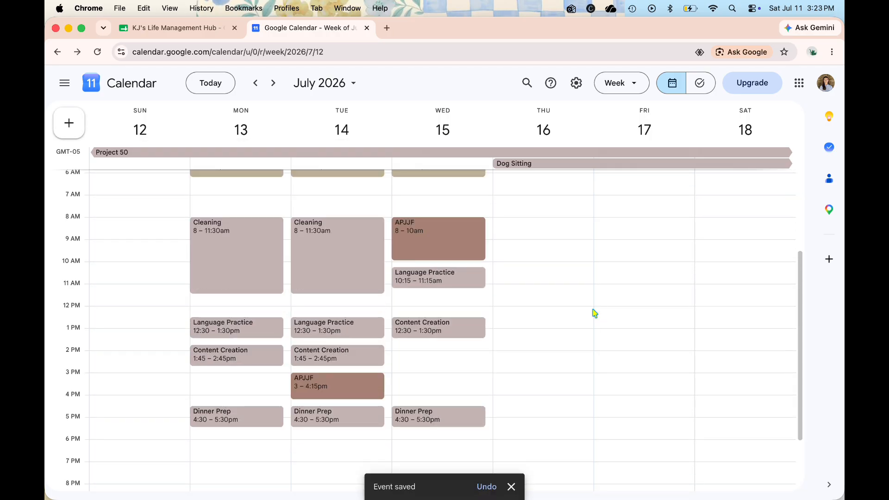
pyautogui.scroll(-1, 570, 292)
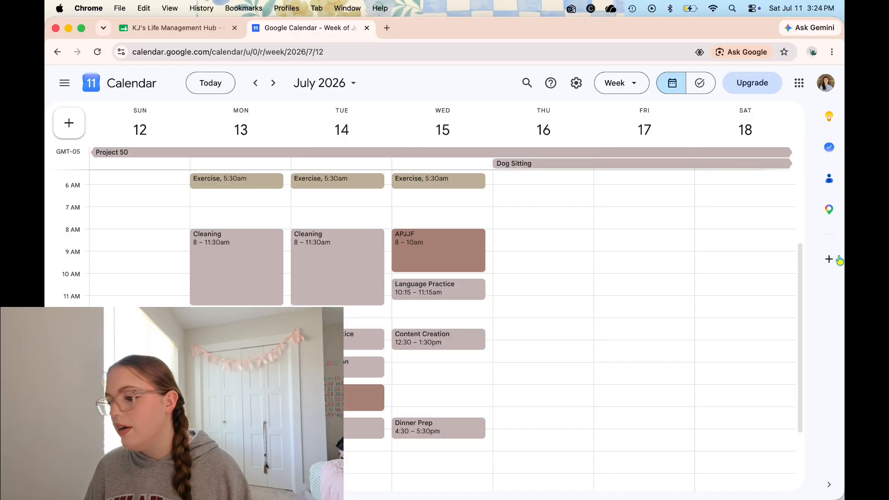
pyautogui.click(832, 260)
pyautogui.click(703, 107)
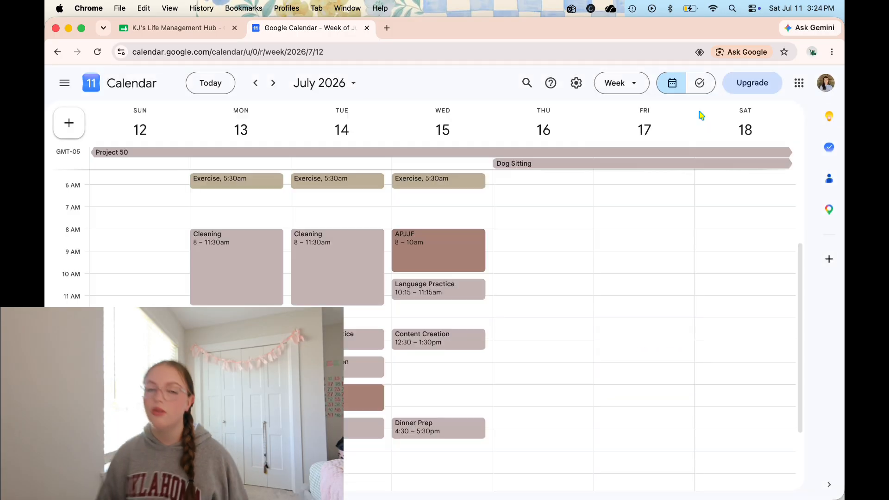
# Step: Open the task list alongside the calendar and add a task titled Laundry dated Monday, July 13
pyautogui.click(830, 147)
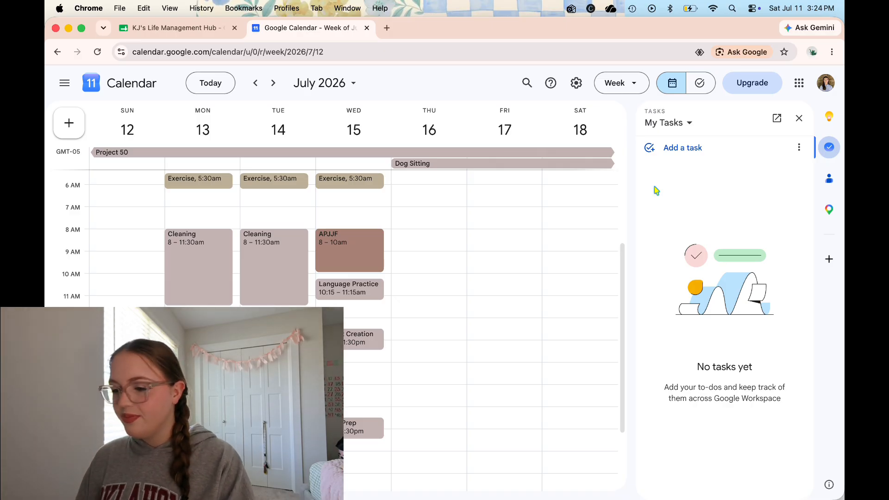
pyautogui.click(679, 147)
pyautogui.write('Laundry')
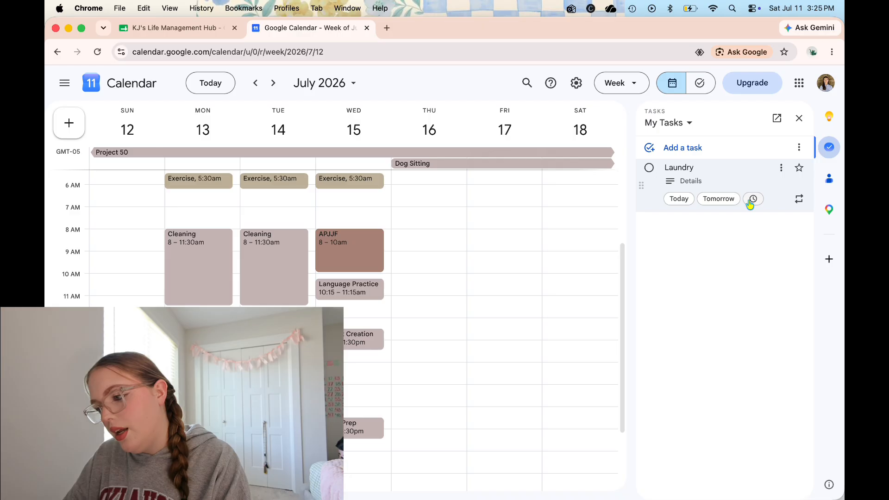
pyautogui.click(754, 199)
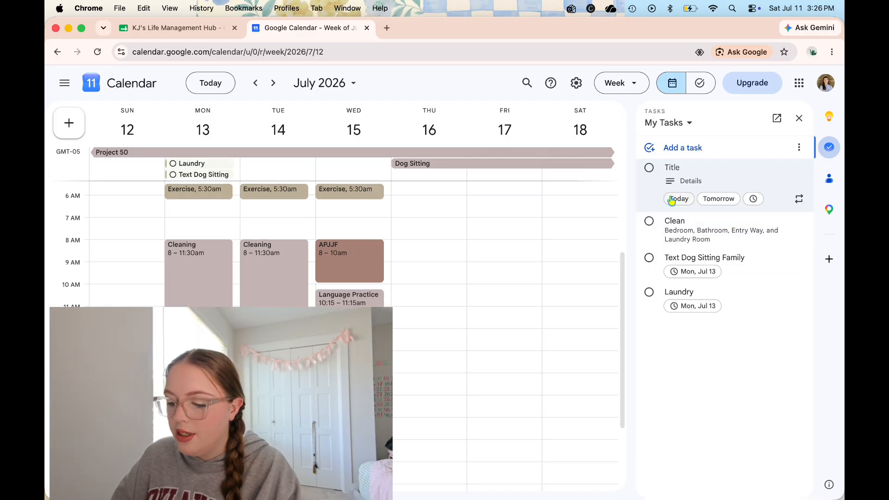
# Step: Add a task titled Wake up at 5:00 am to the task list
pyautogui.write('Wake a')
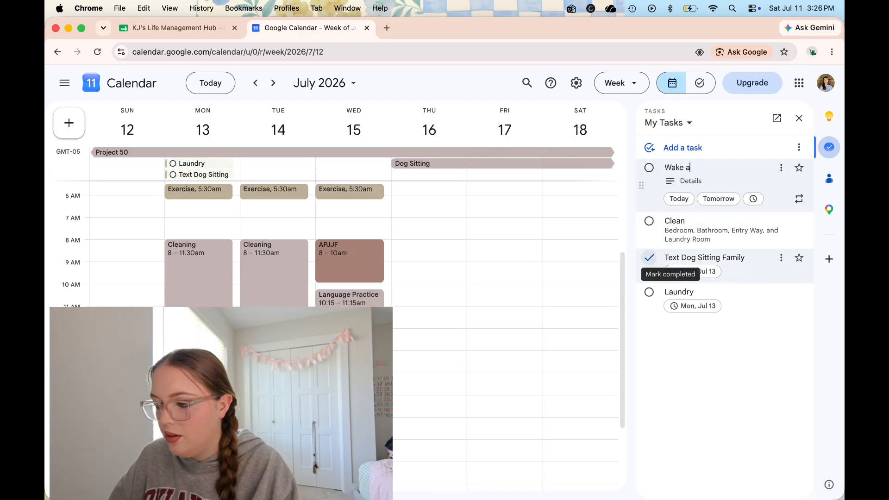
pyautogui.write('t 5:00 am')
pyautogui.press('Return')
pyautogui.write('Wake')
# Step: Date the Clean and Wake up at 5:00 am tasks Monday, July 13
pyautogui.click(710, 256)
pyautogui.click(753, 242)
pyautogui.click(684, 263)
pyautogui.click(766, 417)
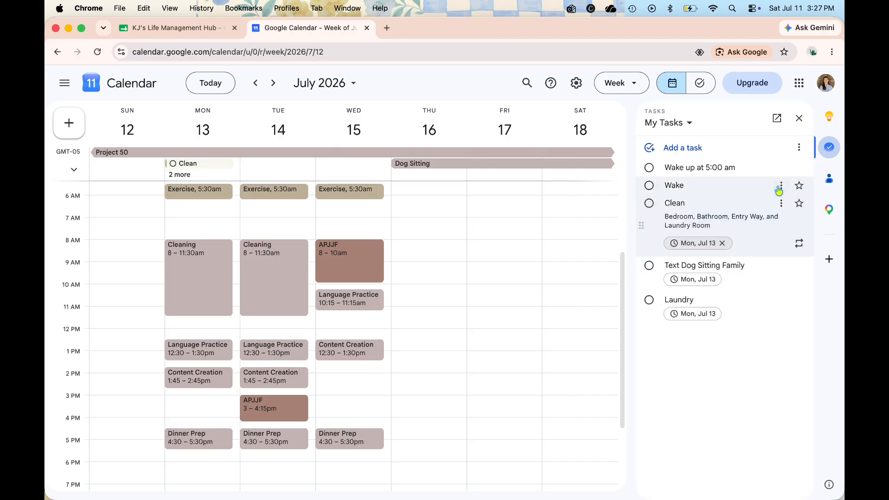
pyautogui.click(765, 417)
# Step: Add a task titled 45 mins of Exercise dated Monday, July 13
pyautogui.write('45 Mins of Exec')
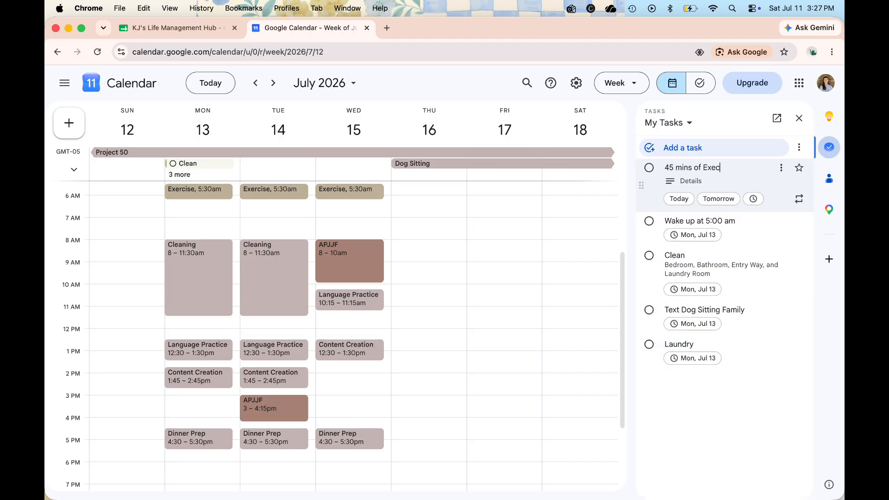
pyautogui.press('BackSpace')
pyautogui.write('rcise')
pyautogui.click(754, 199)
pyautogui.click(684, 264)
pyautogui.click(766, 416)
# Step: Add tasks titled 1 hr Language Practice and 1 hr Content Creation, both dated Monday, July 13
pyautogui.click(683, 148)
pyautogui.write('1 hr Language Practice')
pyautogui.click(753, 199)
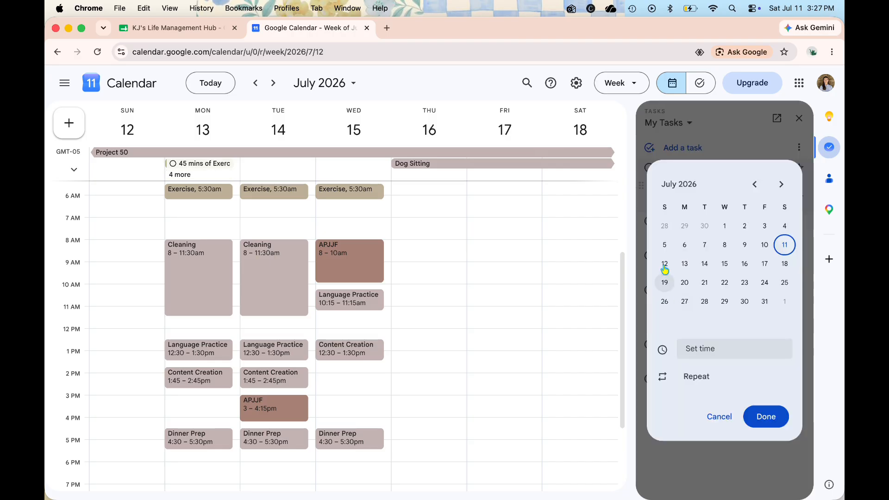
pyautogui.click(685, 263)
pyautogui.click(766, 417)
pyautogui.click(683, 148)
pyautogui.write('1 hr Content Creation')
pyautogui.click(753, 199)
# Step: Add a Make Dinner task dated Monday, July 13 that repeats daily from that date until an end date
pyautogui.click(754, 199)
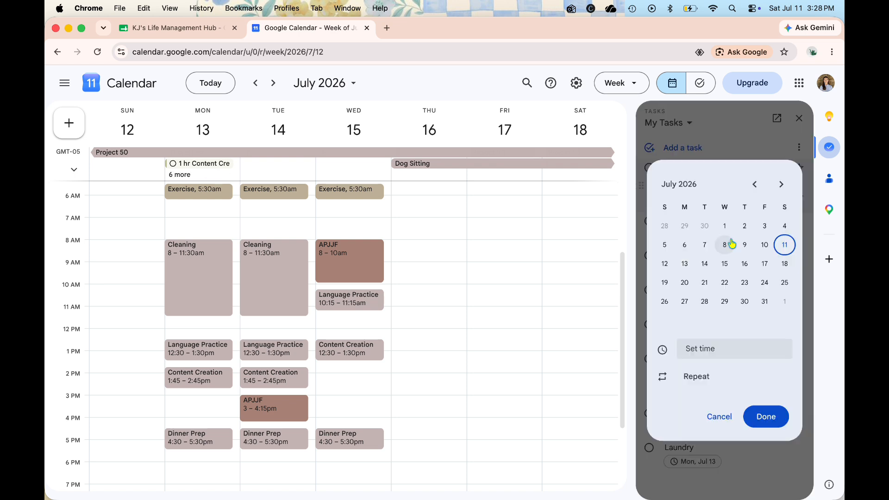
pyautogui.click(684, 264)
pyautogui.click(697, 376)
pyautogui.click(724, 274)
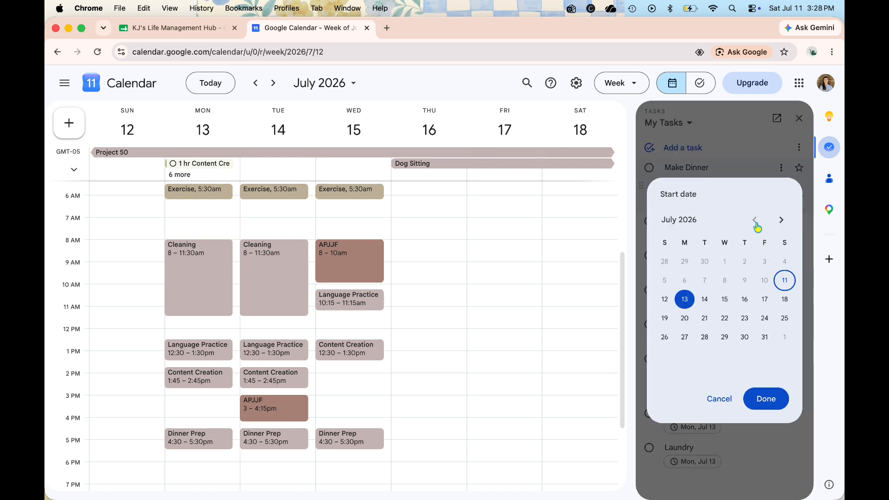
pyautogui.click(686, 302)
pyautogui.click(766, 399)
pyautogui.click(666, 346)
pyautogui.click(734, 346)
pyautogui.click(726, 300)
pyautogui.click(766, 400)
pyautogui.click(769, 415)
# Step: Change the end date of the Make Dinner task's daily repetition to July 15
pyautogui.scroll(1, 548, 218)
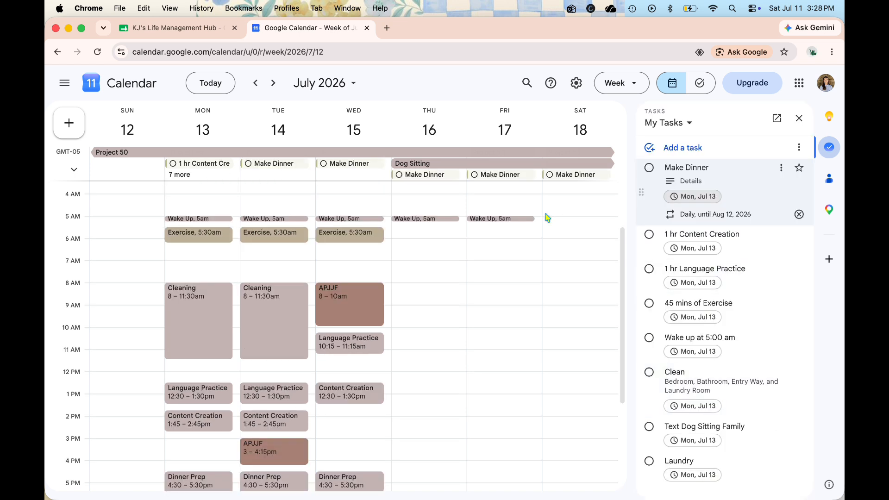
pyautogui.click(716, 215)
pyautogui.click(744, 332)
pyautogui.click(755, 220)
pyautogui.click(724, 300)
pyautogui.click(766, 398)
pyautogui.click(766, 398)
# Step: Set the 1 hr Content Creation and 1 hr Language Practice tasks to repeat daily until July 17
pyautogui.click(702, 235)
pyautogui.click(800, 233)
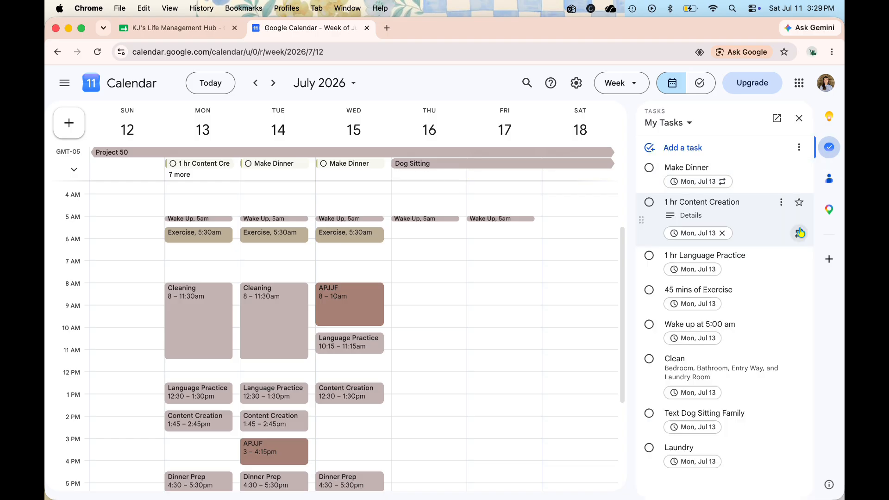
pyautogui.click(665, 345)
pyautogui.click(763, 300)
pyautogui.click(766, 413)
pyautogui.click(705, 256)
pyautogui.click(799, 267)
pyautogui.click(766, 413)
# Step: Set the 45 mins of Exercise and Wake up at 5:00 am tasks to repeat daily until July 17
pyautogui.click(699, 291)
pyautogui.click(799, 302)
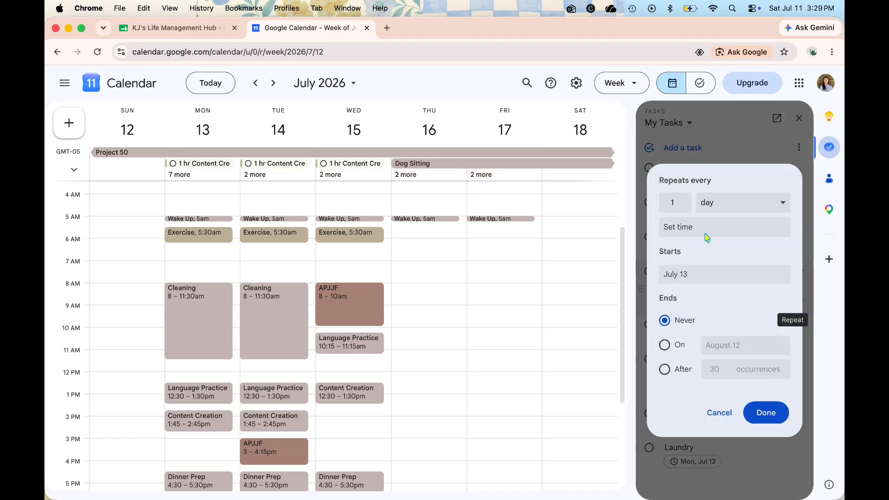
pyautogui.click(666, 345)
pyautogui.click(765, 300)
pyautogui.click(766, 399)
pyautogui.click(766, 413)
pyautogui.click(700, 338)
pyautogui.click(800, 337)
pyautogui.click(765, 300)
pyautogui.click(766, 413)
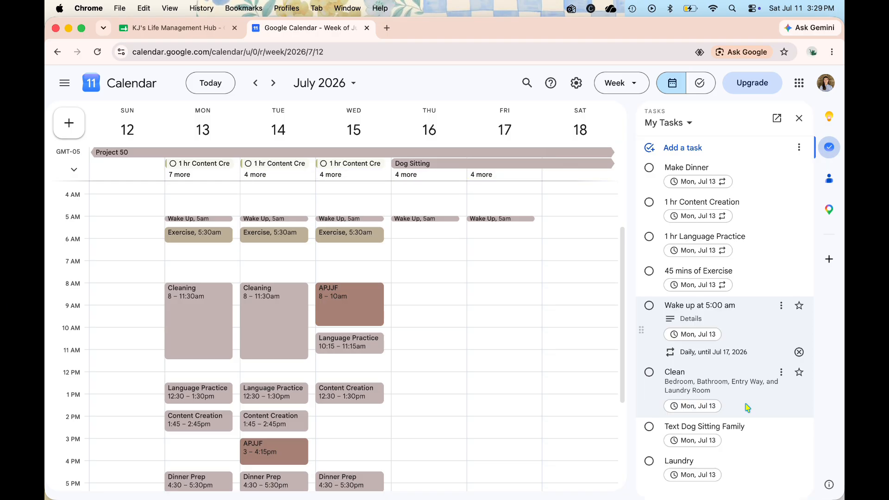
# Step: Add a task titled Drink 72 oz of Water that repeats daily until July 17
pyautogui.click(695, 148)
pyautogui.write('Drink 72 oz of Water')
pyautogui.click(794, 199)
pyautogui.click(666, 345)
pyautogui.click(764, 300)
pyautogui.click(766, 413)
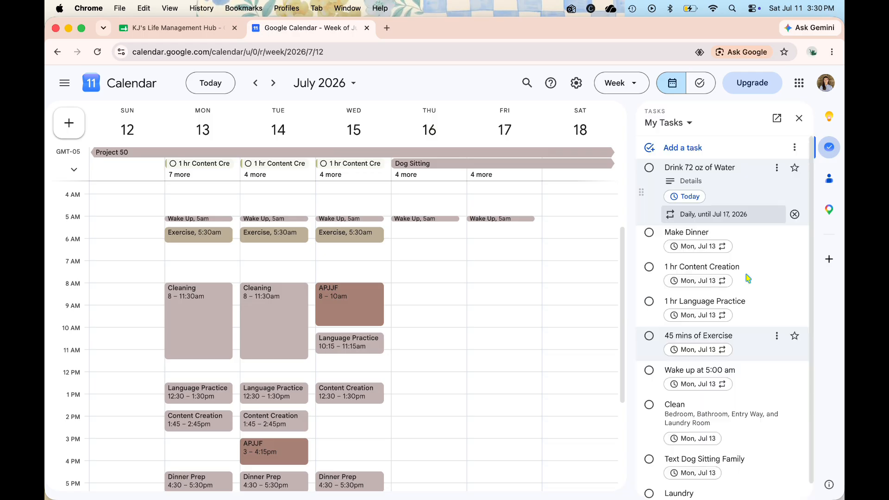
# Step: Add a task titled Closing Shift that repeats daily until July 15
pyautogui.click(695, 148)
pyautogui.write('Closing Shift')
pyautogui.click(794, 199)
pyautogui.click(665, 345)
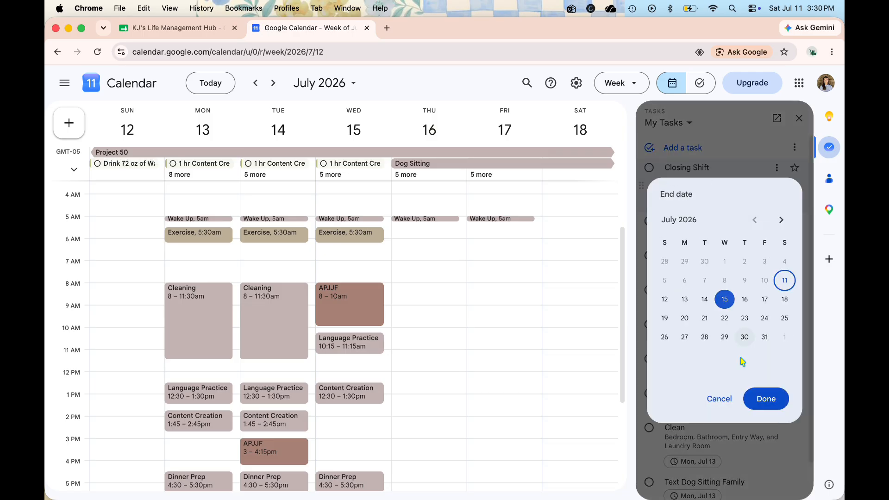
pyautogui.click(766, 399)
pyautogui.click(766, 413)
# Step: Add a task titled Journal that repeats daily until July 17
pyautogui.click(671, 148)
pyautogui.click(794, 198)
pyautogui.click(664, 346)
pyautogui.click(765, 300)
pyautogui.click(766, 413)
# Step: Check the habits in the Project 50 tracker in Google Sheets against the task list in Google Calendar
pyautogui.click(178, 29)
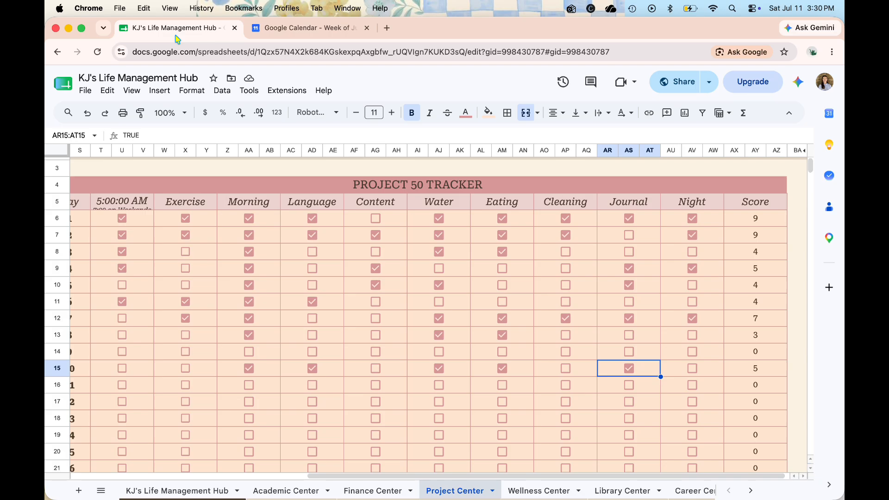
pyautogui.click(310, 28)
pyautogui.scroll(-2, 675, 258)
pyautogui.scroll(2, 675, 251)
pyautogui.click(679, 171)
pyautogui.click(685, 180)
pyautogui.click(699, 252)
pyautogui.click(741, 285)
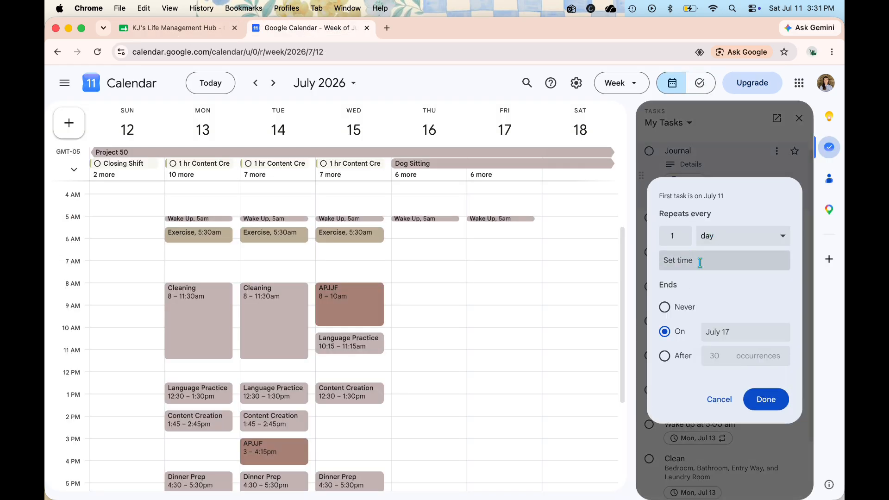
pyautogui.click(720, 399)
# Step: Change the date of the Journal, Closing Shift and Drink 72 oz of Water tasks to Monday, July 13
pyautogui.click(686, 180)
pyautogui.click(686, 279)
pyautogui.click(766, 403)
pyautogui.click(694, 232)
pyautogui.click(686, 278)
pyautogui.click(766, 403)
pyautogui.click(691, 266)
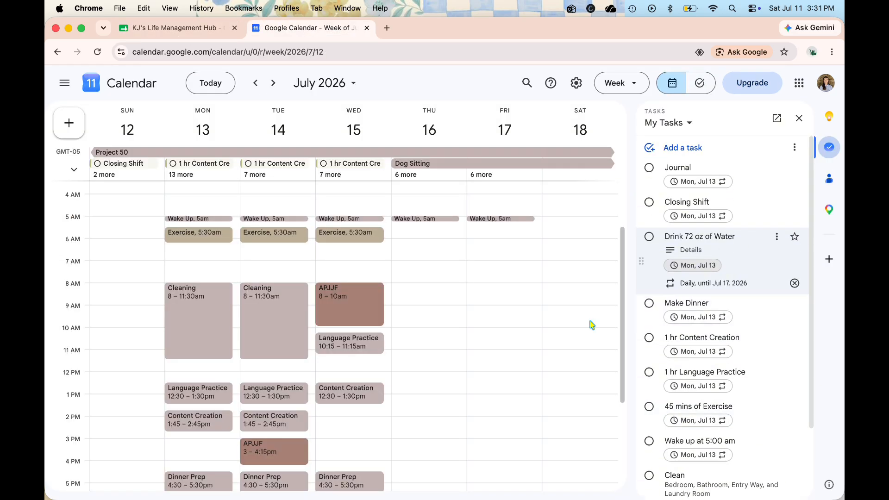
# Step: Add a task titled Diamond Diplomacy Text dated Tuesday, July 14
pyautogui.click(671, 152)
pyautogui.write('Diamond Diplomacy Text')
pyautogui.click(754, 199)
pyautogui.click(702, 265)
pyautogui.click(766, 416)
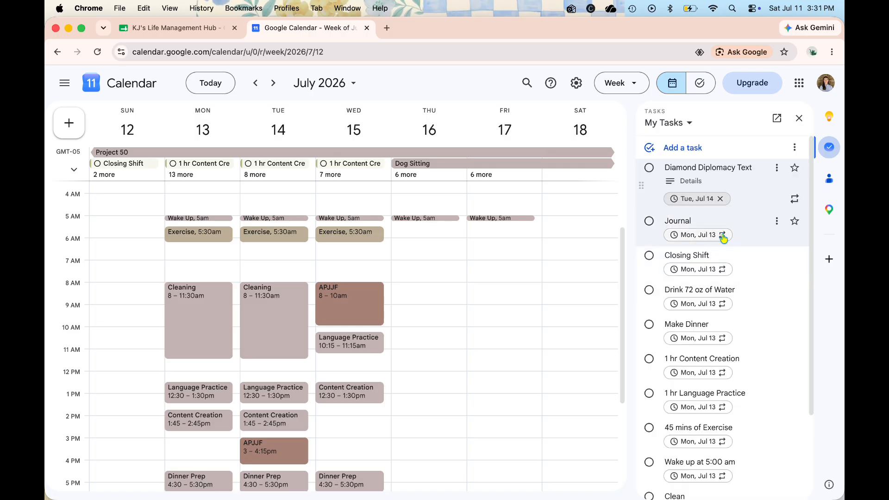
# Step: Review the task list, close it, and expand the all-day section to examine each day's tasks for the week
pyautogui.scroll(-2, 723, 260)
pyautogui.scroll(2, 725, 291)
pyautogui.scroll(-2, 724, 292)
pyautogui.scroll(2, 723, 292)
pyautogui.click(799, 118)
pyautogui.click(74, 170)
pyautogui.scroll(-2, 319, 260)
pyautogui.scroll(1, 380, 243)
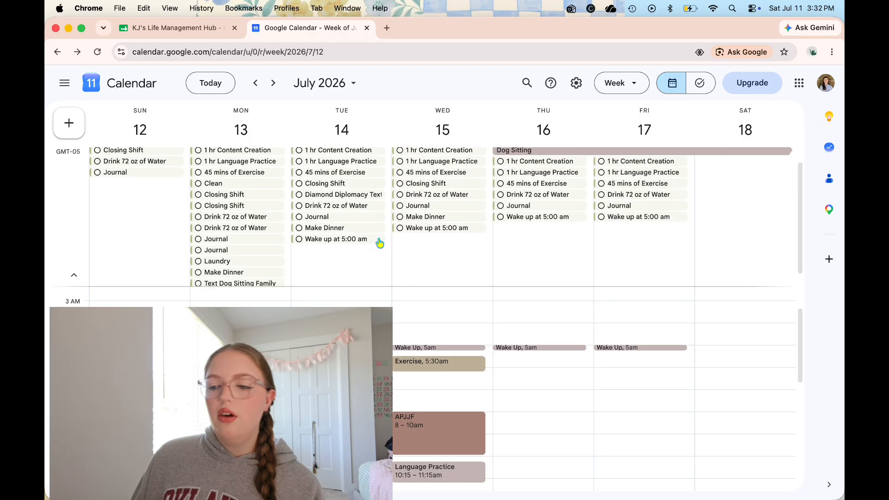
pyautogui.scroll(1, 379, 243)
pyautogui.scroll(-2, 377, 242)
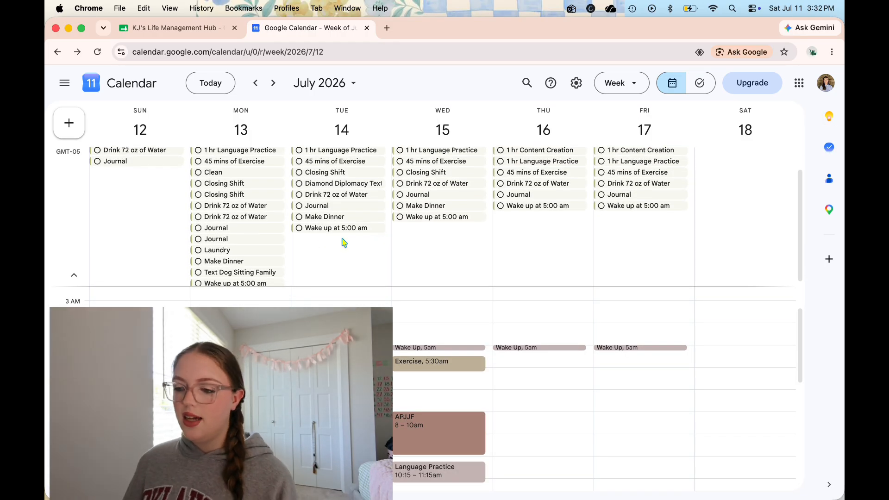
pyautogui.scroll(-1, 339, 250)
pyautogui.scroll(3, 336, 250)
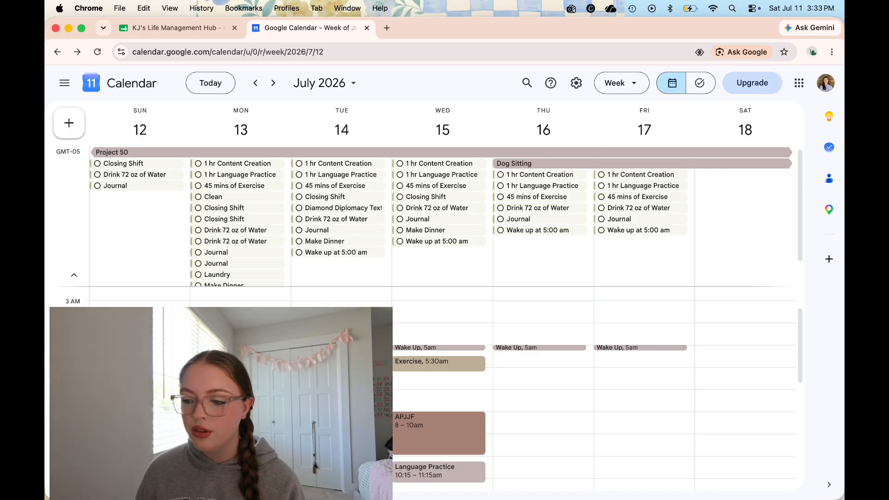
# Step: Review the all-day tasks listed for each day of the week of July 12–18, especially the crowded Monday column
pyautogui.scroll(-1, 462, 221)
pyautogui.scroll(1, 463, 220)
pyautogui.scroll(-1, 259, 222)
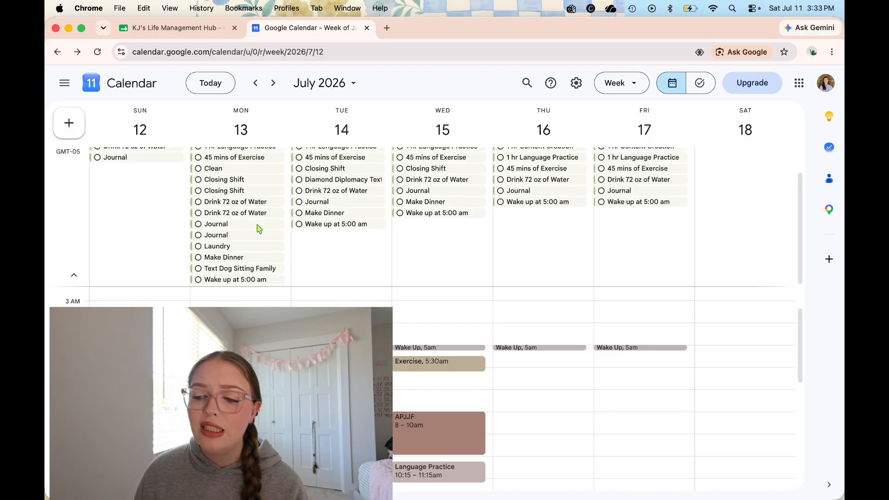
pyautogui.scroll(2, 259, 228)
pyautogui.scroll(-1, 259, 227)
pyautogui.scroll(1, 259, 228)
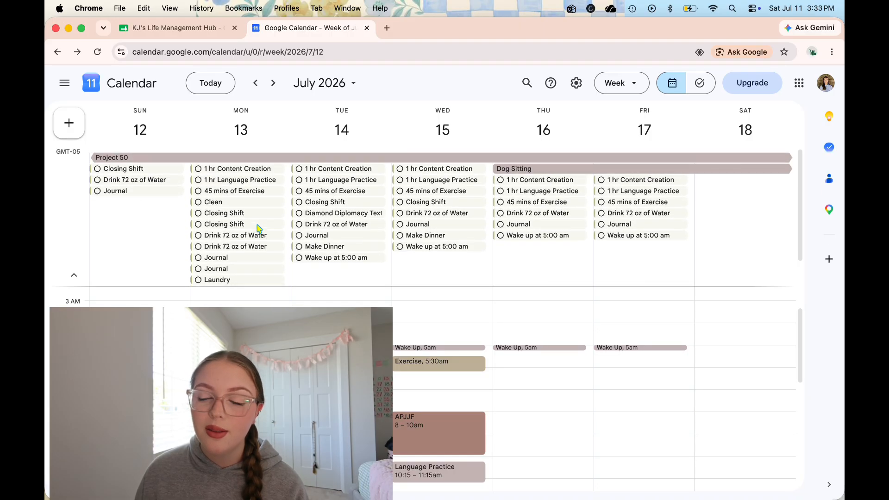
pyautogui.scroll(-1, 259, 228)
pyautogui.scroll(1, 259, 227)
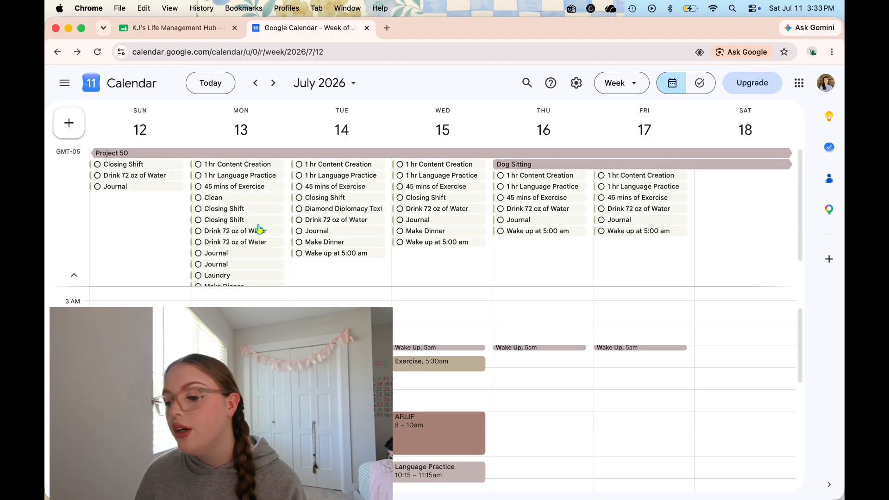
pyautogui.scroll(-1, 399, 258)
pyautogui.scroll(1, 401, 259)
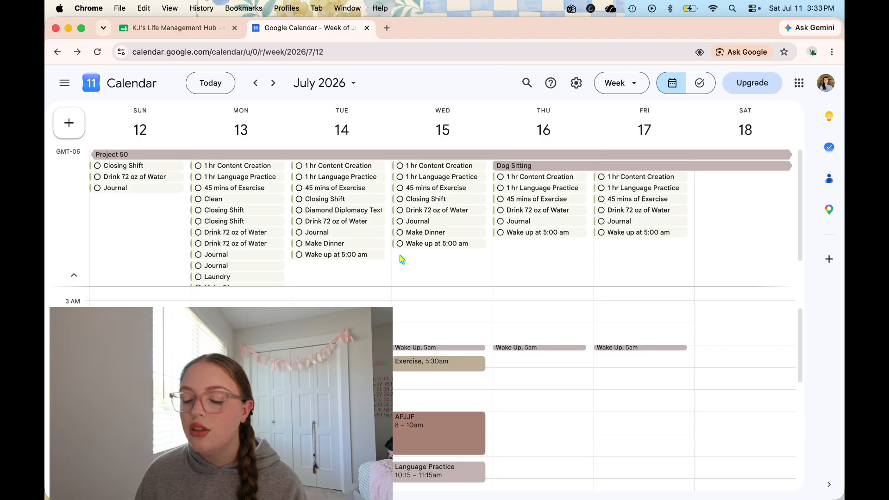
pyautogui.scroll(-1, 399, 258)
pyautogui.scroll(1, 399, 258)
pyautogui.scroll(-1, 259, 241)
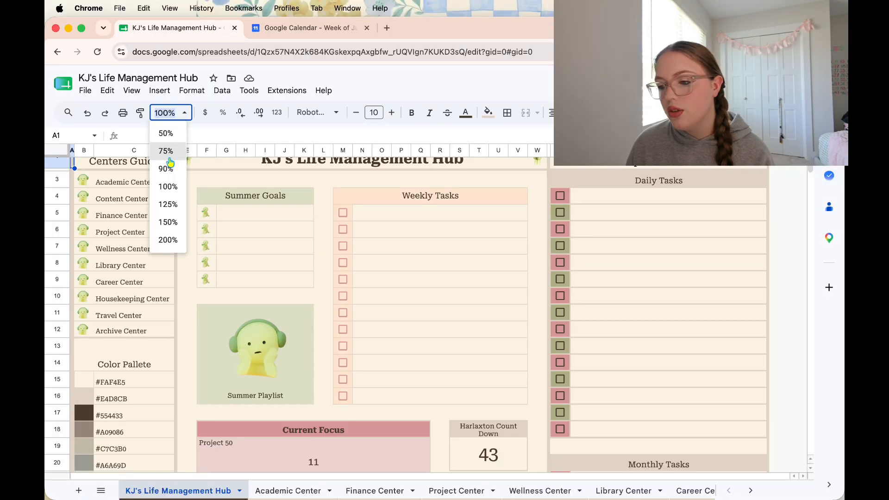
# Step: Set the zoom of the KJ's Life Management Hub spreadsheet to 75%
pyautogui.click(169, 149)
pyautogui.scroll(1, 279, 320)
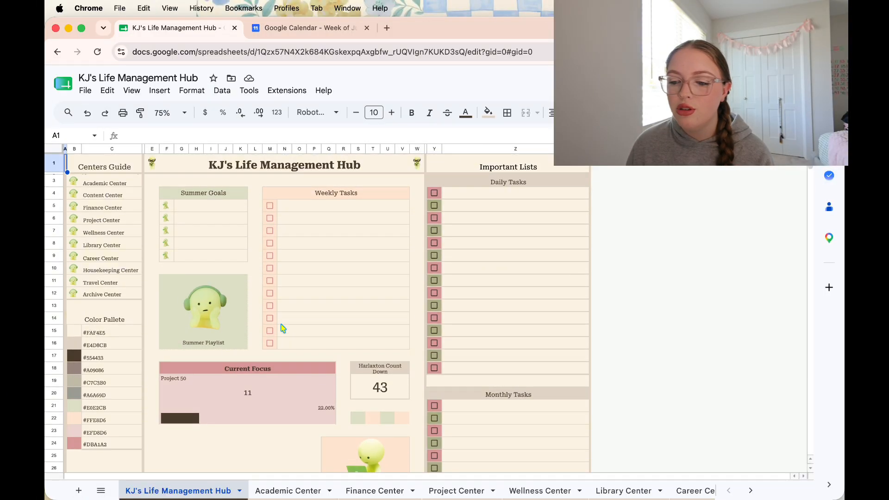
pyautogui.moveTo(209, 342)
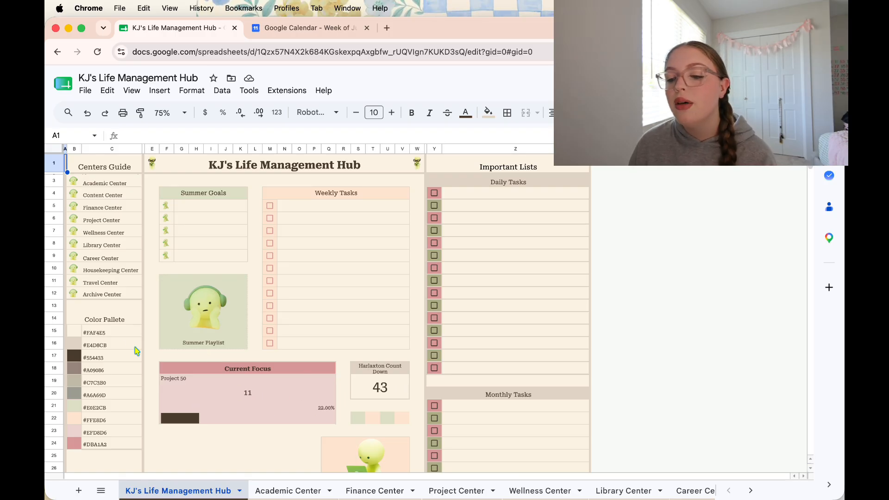
# Step: Open the Project Center sheet from the Centers Guide link and look through all 50 days of the Project 50 tracker
pyautogui.click(109, 222)
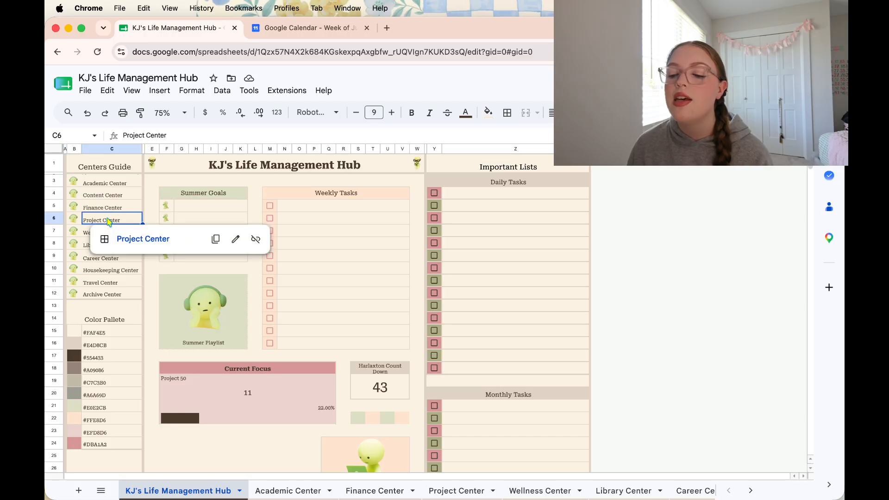
pyautogui.click(143, 239)
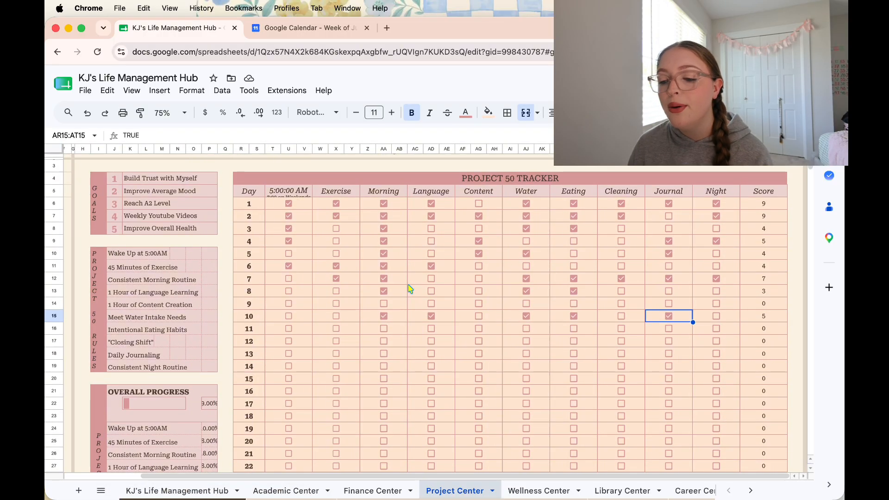
pyautogui.scroll(-10, 410, 288)
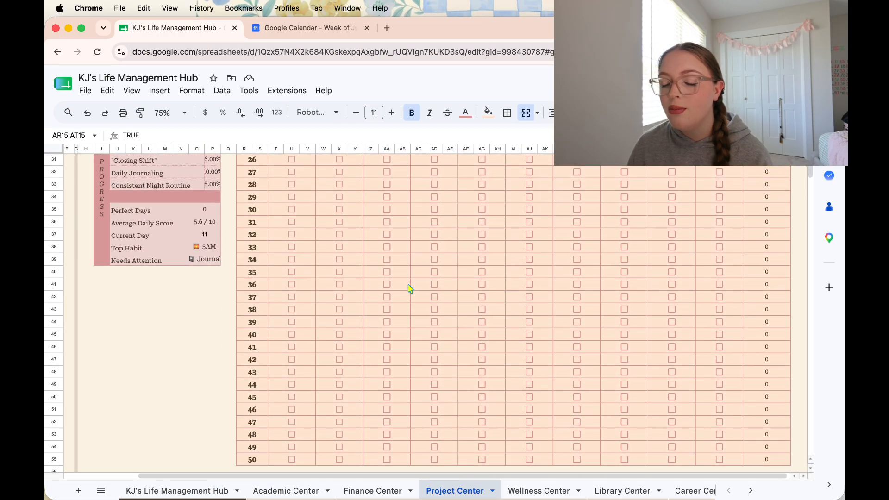
pyautogui.scroll(-8, 409, 288)
pyautogui.scroll(18, 409, 288)
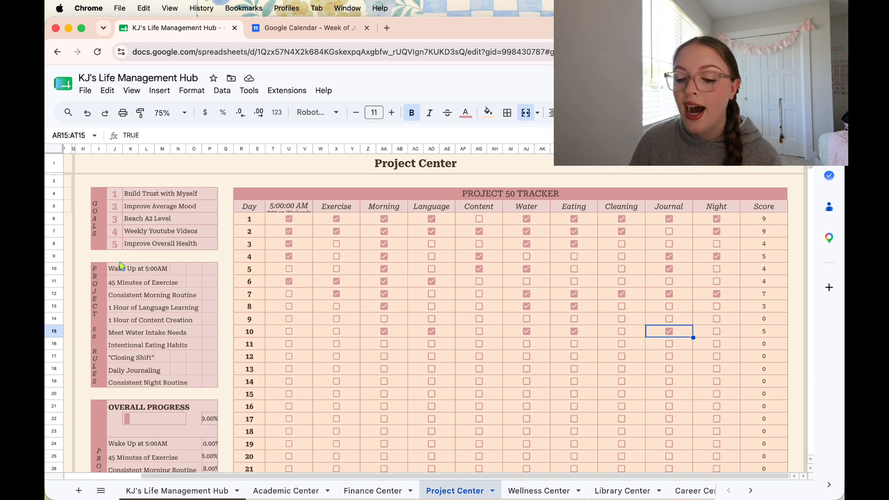
# Step: Examine the Overall Progress section's habit percentages and summary statistics, and look over the Project Center's tracker and project list again
pyautogui.scroll(-5, 181, 347)
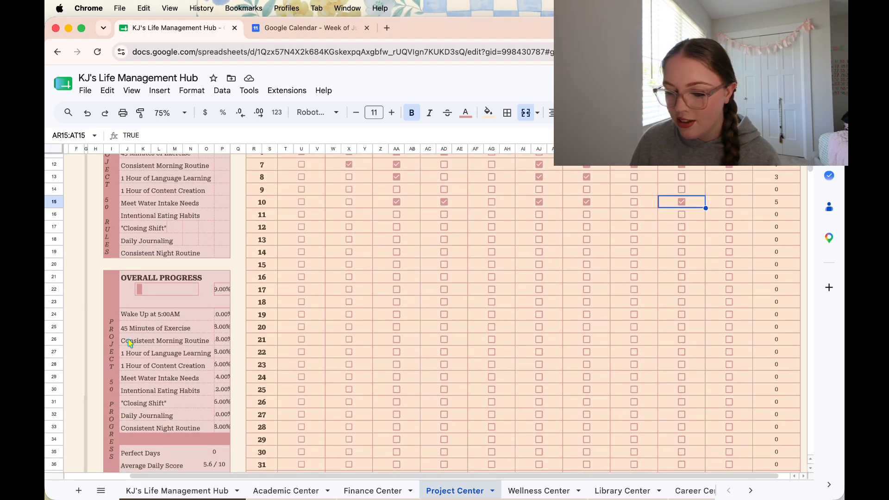
pyautogui.click(220, 314)
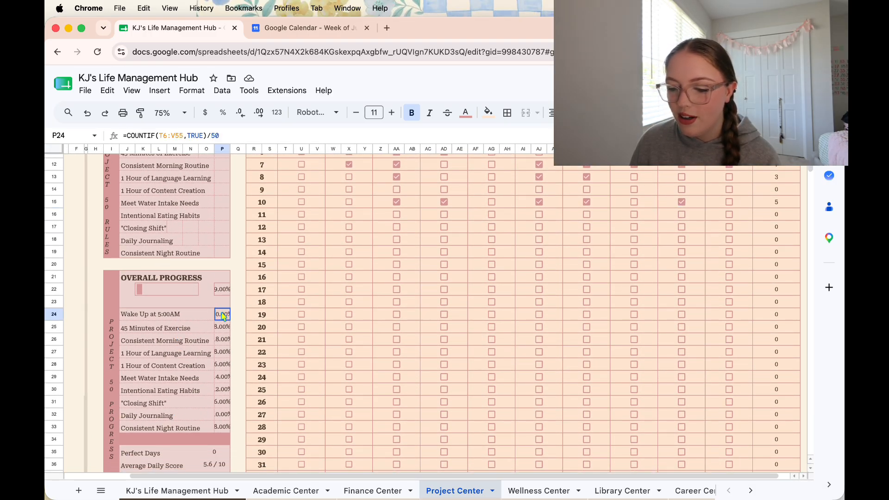
pyautogui.click(223, 327)
pyautogui.click(222, 342)
pyautogui.click(223, 365)
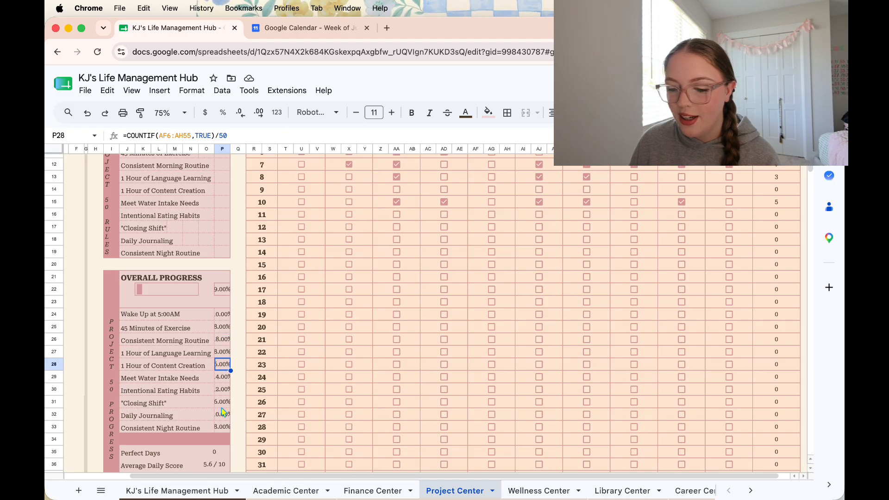
pyautogui.click(223, 377)
pyautogui.scroll(-5, 207, 388)
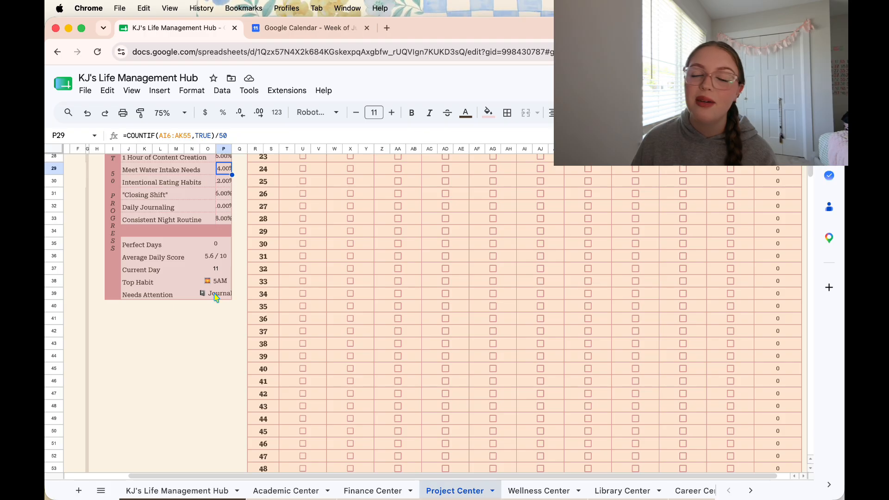
pyautogui.scroll(10, 247, 202)
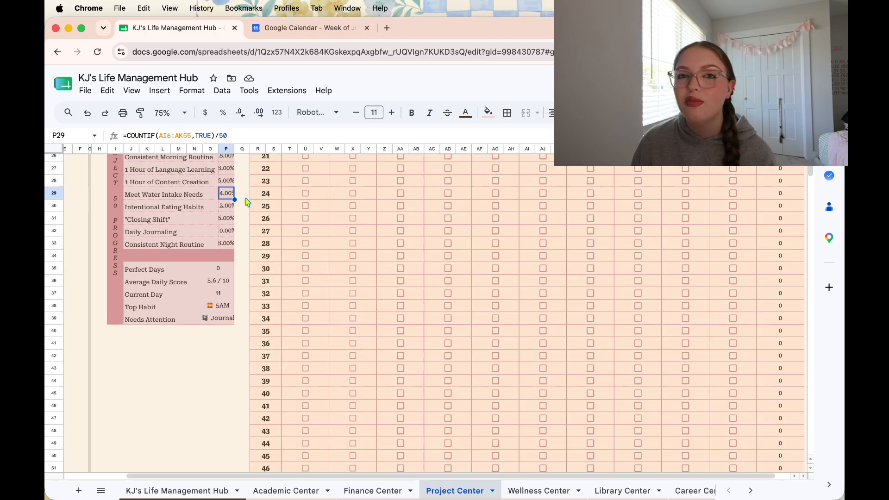
pyautogui.scroll(1, 247, 202)
pyautogui.hscroll(1, 247, 202)
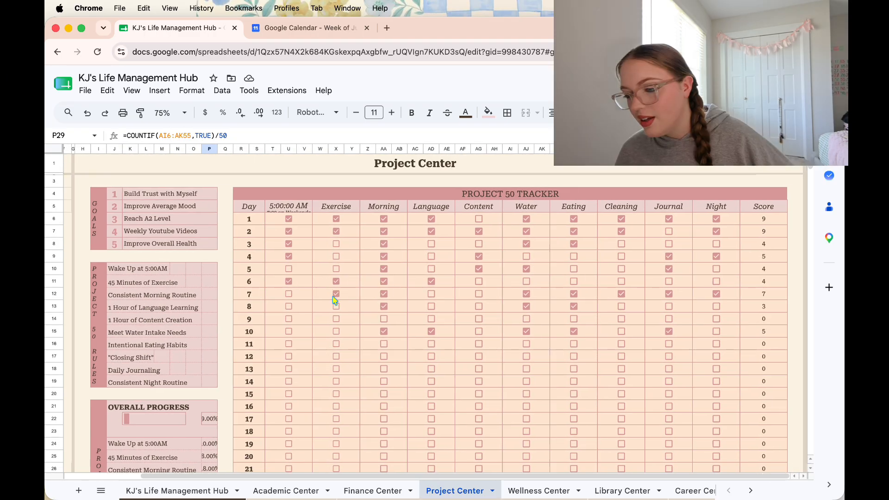
pyautogui.hscroll(-3, 316, 343)
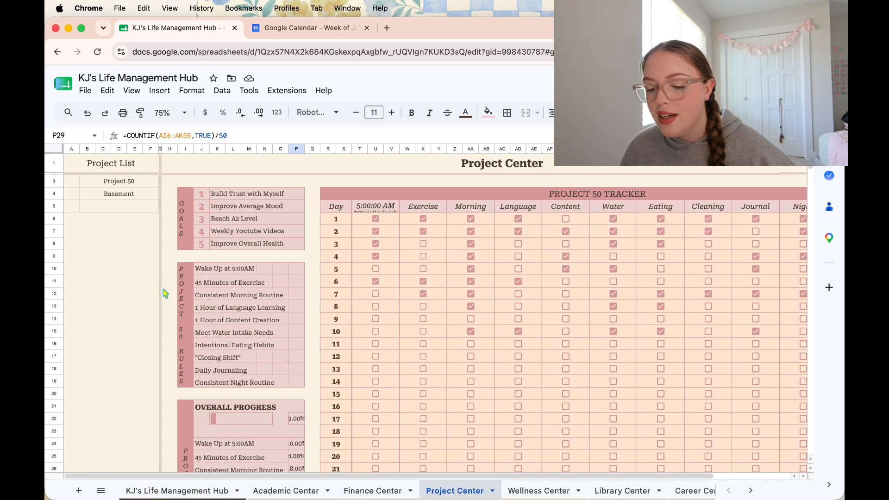
# Step: Return to the KJ's Life Management Hub sheet and look over the empty Weekly Tasks and Daily Tasks lists
pyautogui.click(165, 489)
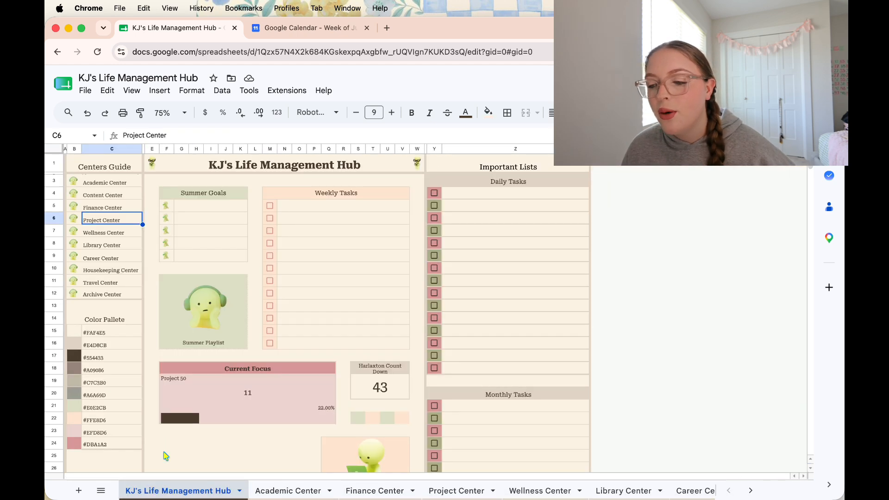
pyautogui.click(300, 207)
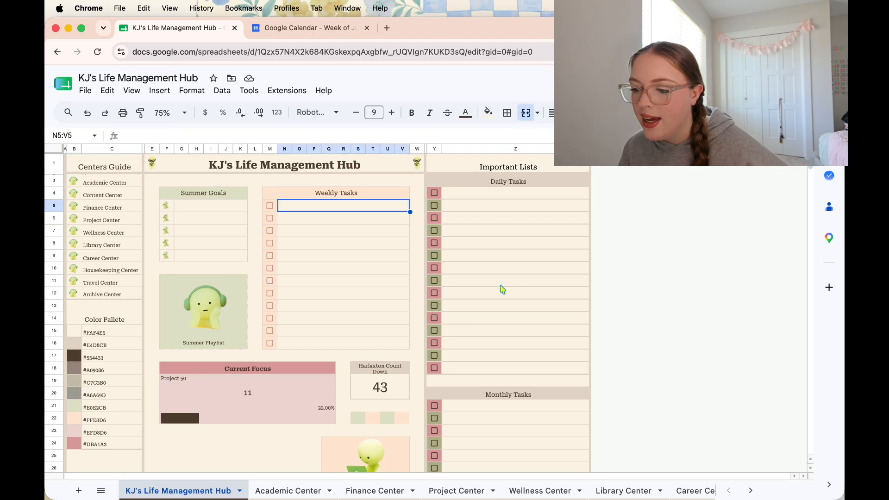
pyautogui.click(525, 220)
pyautogui.click(505, 197)
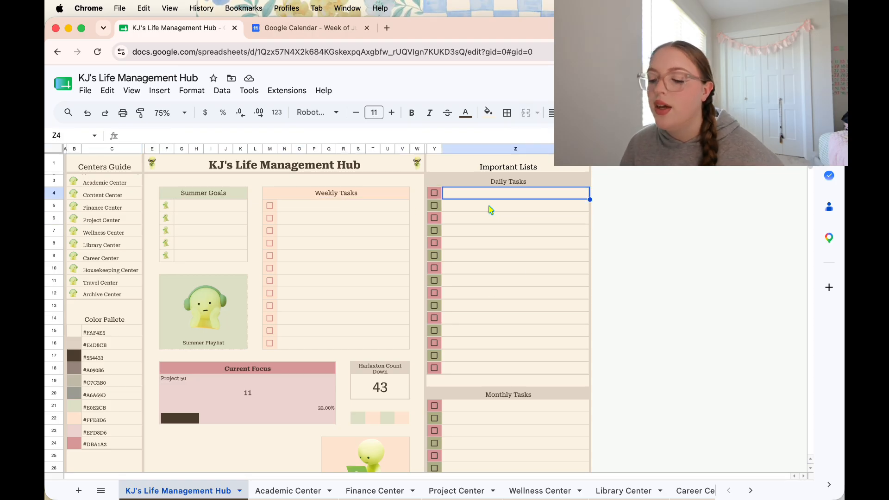
pyautogui.click(490, 208)
pyautogui.click(487, 233)
pyautogui.click(488, 220)
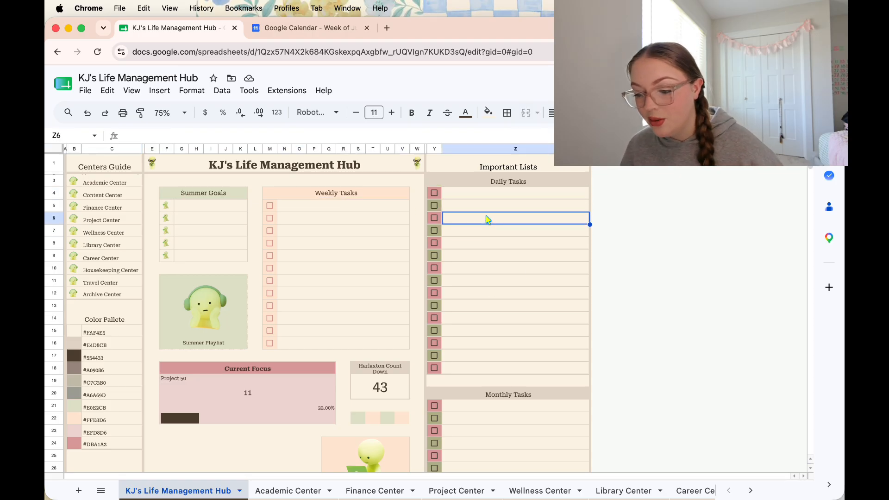
pyautogui.scroll(-1, 488, 307)
pyautogui.scroll(1, 468, 284)
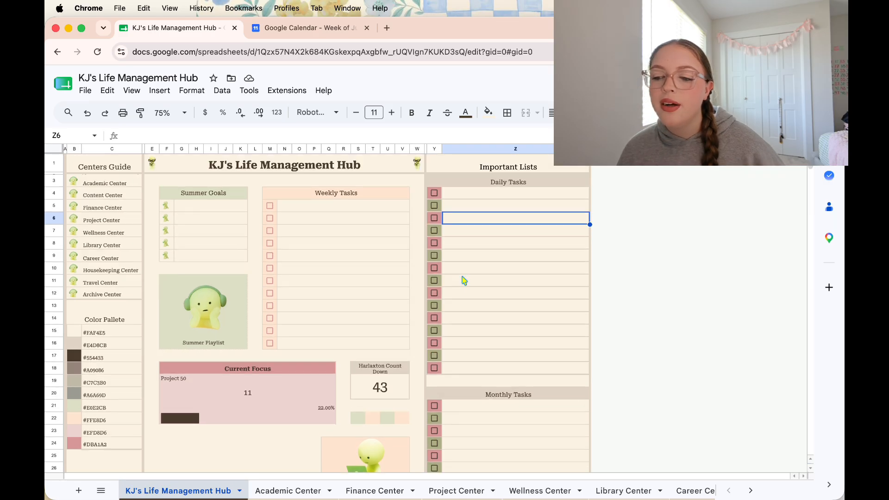
# Step: Enter Project 50 Habits, Dog Sitting and 3 Hours for APJJF as the first three items under Weekly Tasks
pyautogui.click(315, 206)
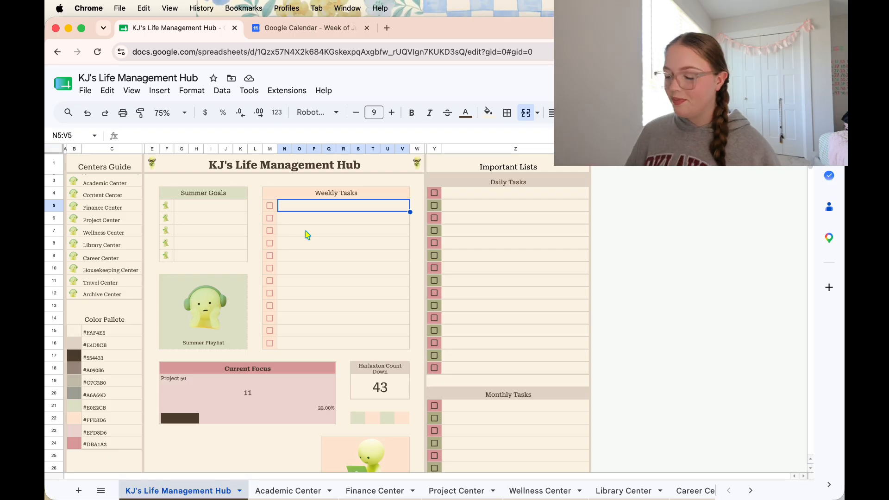
pyautogui.write('Project 50 Habits')
pyautogui.press('Return')
pyautogui.write('Dog Sitting')
pyautogui.press('Return')
pyautogui.write('3 Hours for APJJF')
pyautogui.press('Return')
# Step: Add Bi-Weekly Deep Clean as the fourth item in the Weekly Tasks list
pyautogui.write('C')
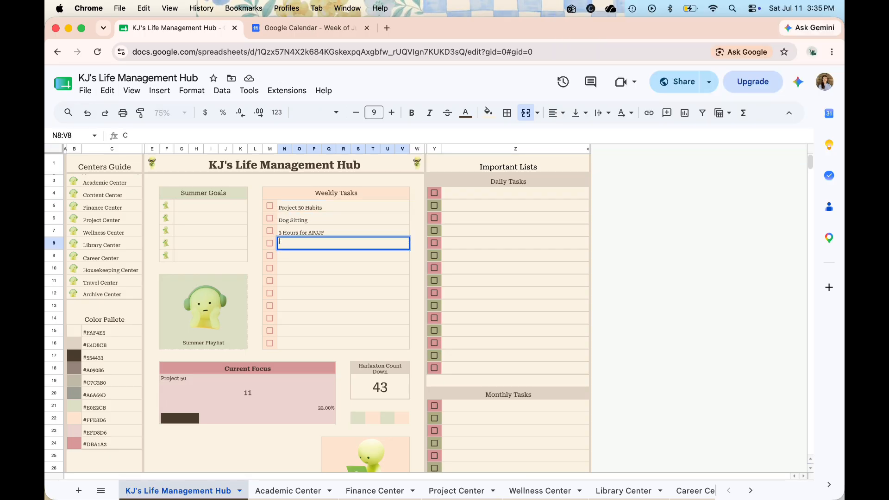
pyautogui.press('BackSpace')
pyautogui.write('Bi-Weekly Clean')
pyautogui.press('BackSpace')
pyautogui.press('BackSpace')
pyautogui.press('BackSpace')
pyautogui.press('BackSpace')
pyautogui.press('BackSpace')
pyautogui.write('Deep Clean')
pyautogui.press('Return')
# Step: Check the week in Google Calendar, then add Spreadsheet as the fifth Weekly Tasks item in the hub sheet
pyautogui.click(305, 28)
pyautogui.scroll(-3, 296, 389)
pyautogui.click(176, 28)
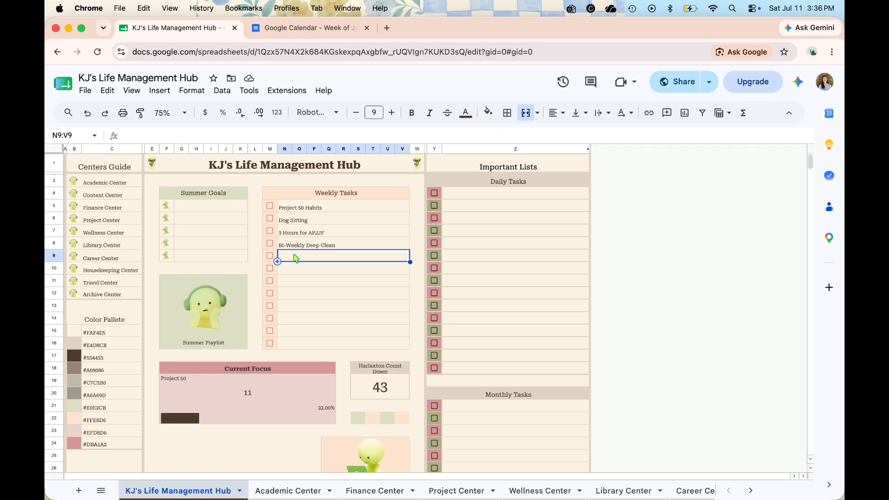
pyautogui.write('M')
pyautogui.press('BackSpace')
pyautogui.write('Spreadsheet')
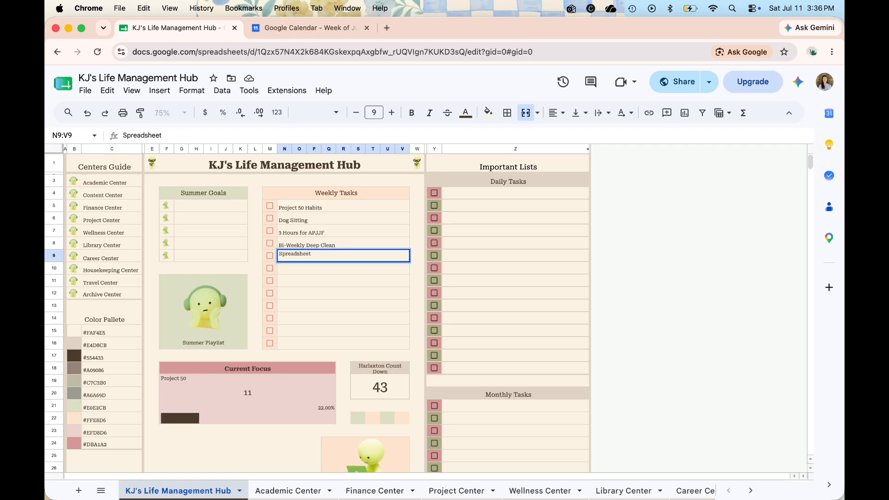
pyautogui.press('Return')
# Step: Review the Weekly Tasks entries one by one and look over the rest of the hub sheet
pyautogui.scroll(-1, 347, 282)
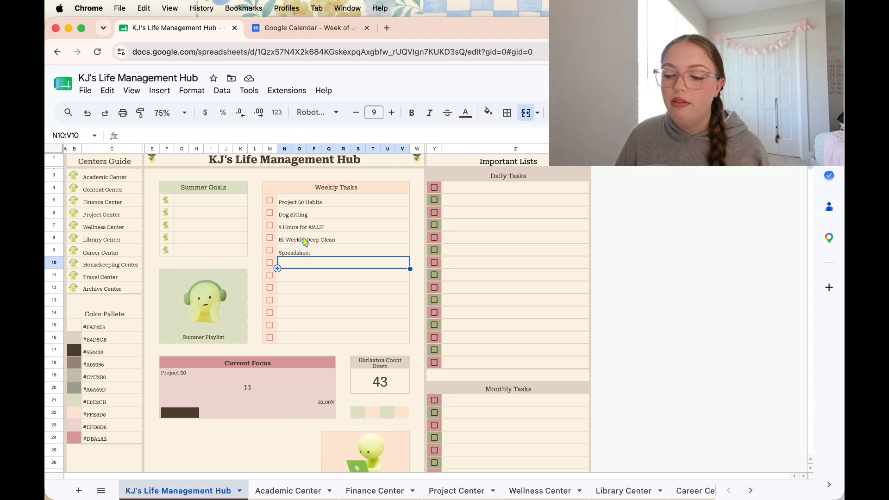
pyautogui.click(298, 214)
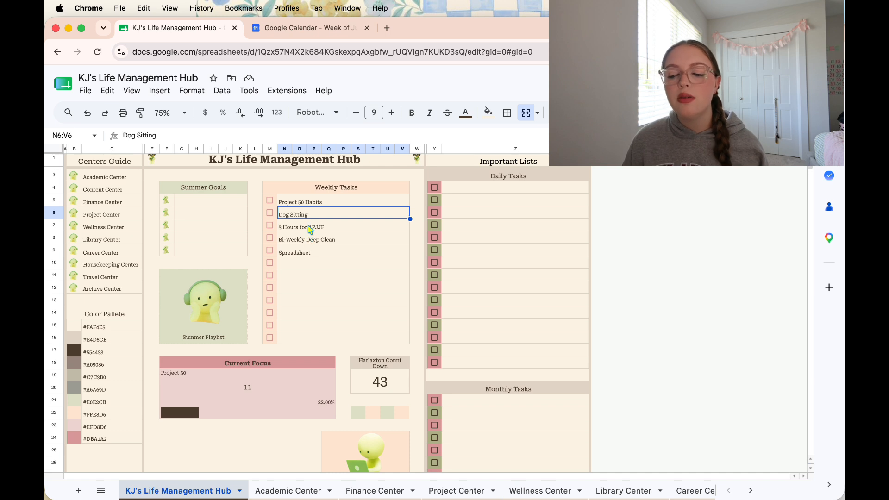
pyautogui.click(310, 229)
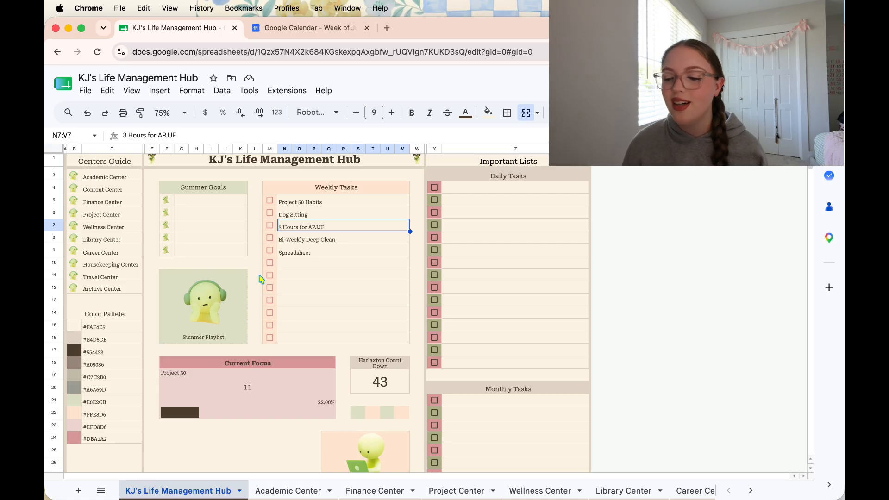
pyautogui.click(335, 251)
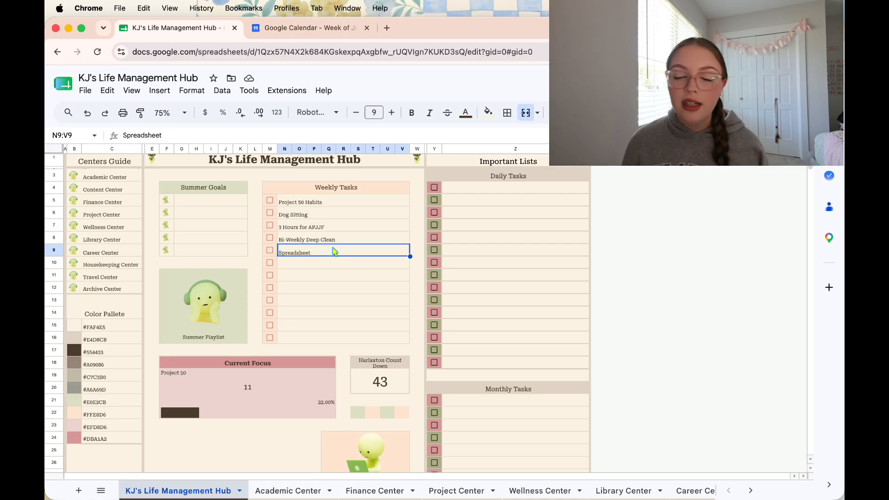
pyautogui.click(337, 241)
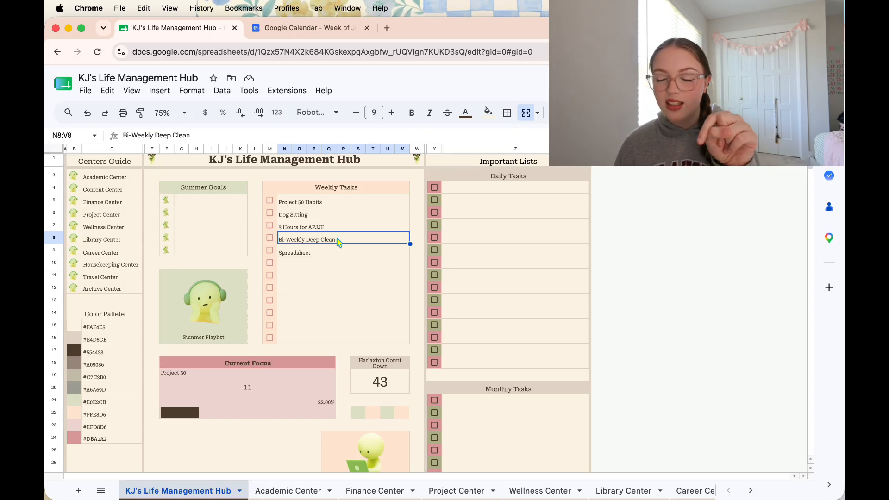
pyautogui.click(313, 259)
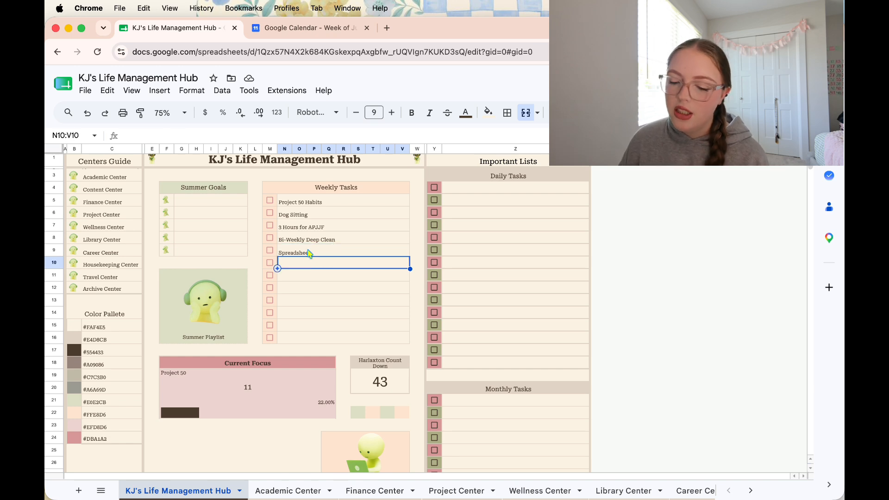
pyautogui.click(310, 254)
pyautogui.scroll(-3, 239, 326)
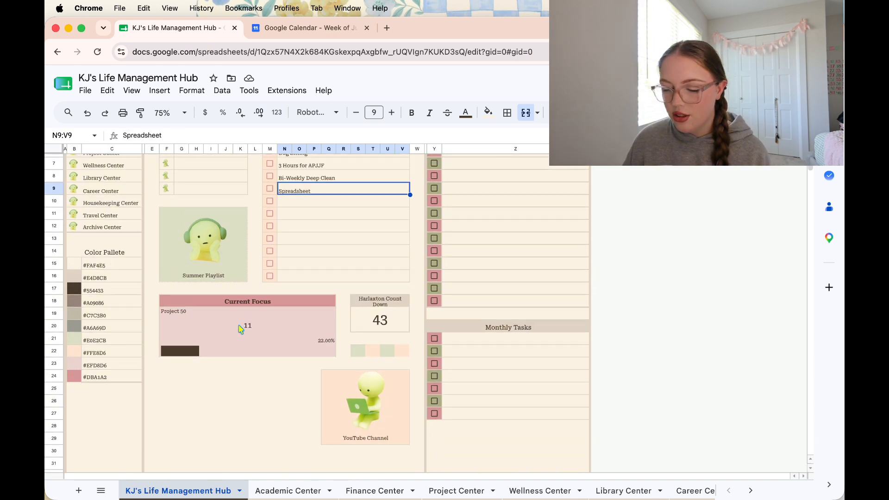
pyautogui.scroll(3, 238, 327)
pyautogui.scroll(-10, 241, 371)
pyautogui.scroll(10, 246, 320)
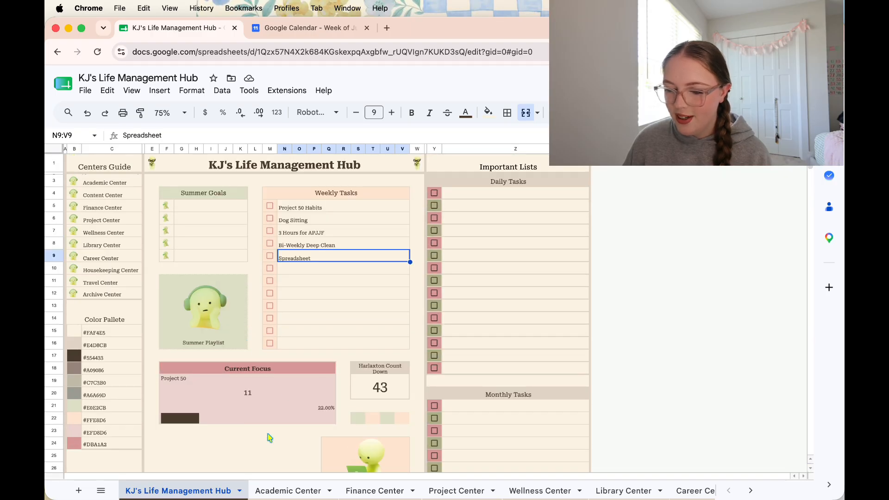
# Step: Look through the Academic, Finance and Project Center sheets, and examine the meal plan and grocery list in the Wellness Center sheet
pyautogui.click(285, 491)
pyautogui.click(369, 487)
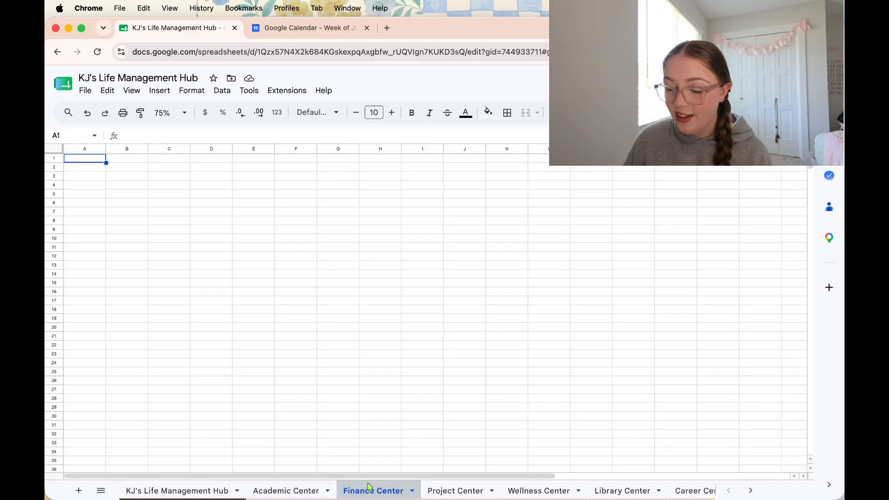
pyautogui.click(455, 491)
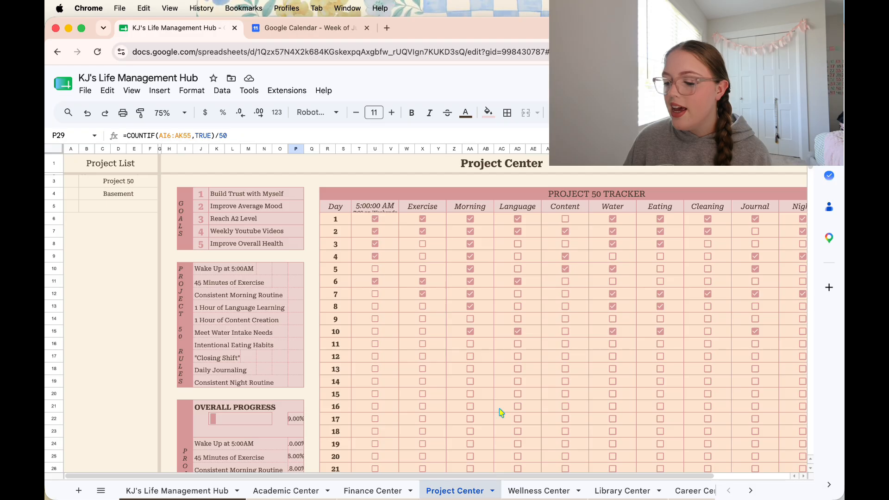
pyautogui.click(538, 490)
pyautogui.scroll(-3, 410, 330)
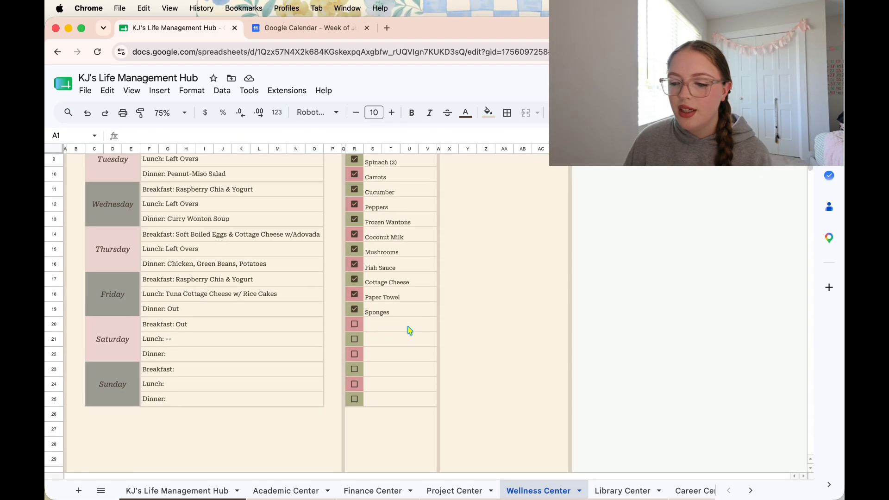
pyautogui.scroll(3, 410, 330)
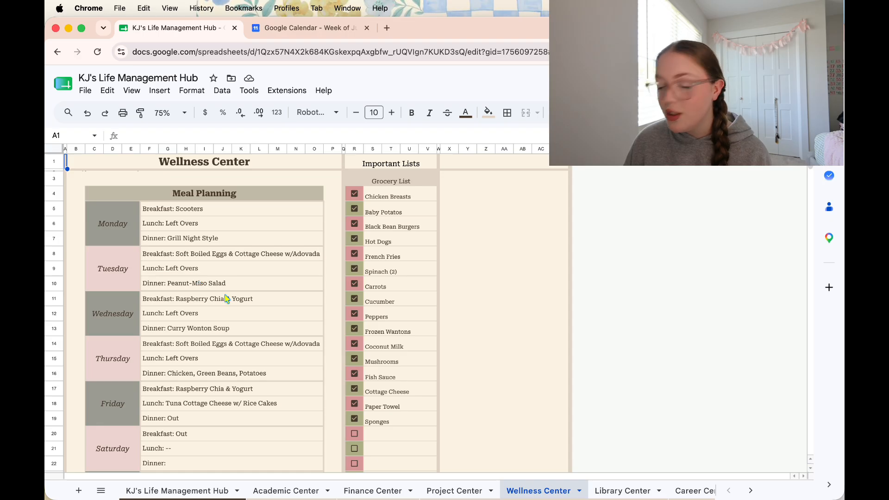
# Step: Look through the Library, Career, Housekeeping, Travel and Archive Center sheets, and return to the main KJ's Life Management Hub sheet
pyautogui.click(623, 490)
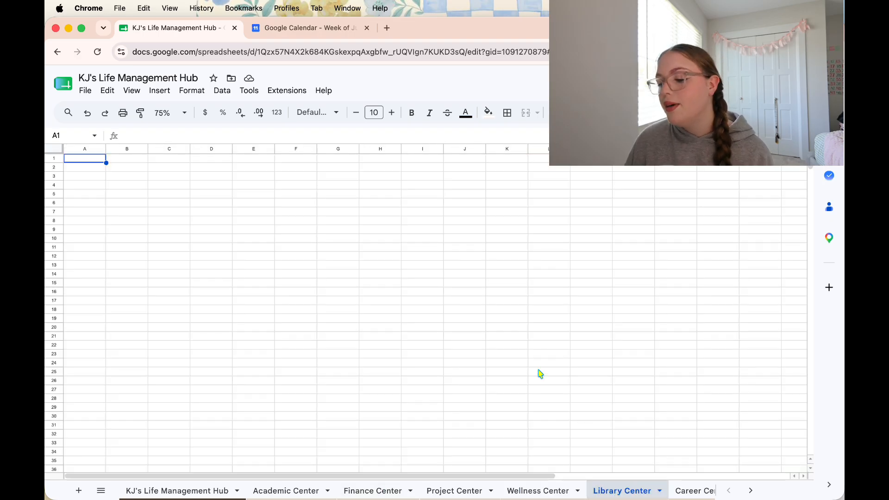
pyautogui.click(695, 491)
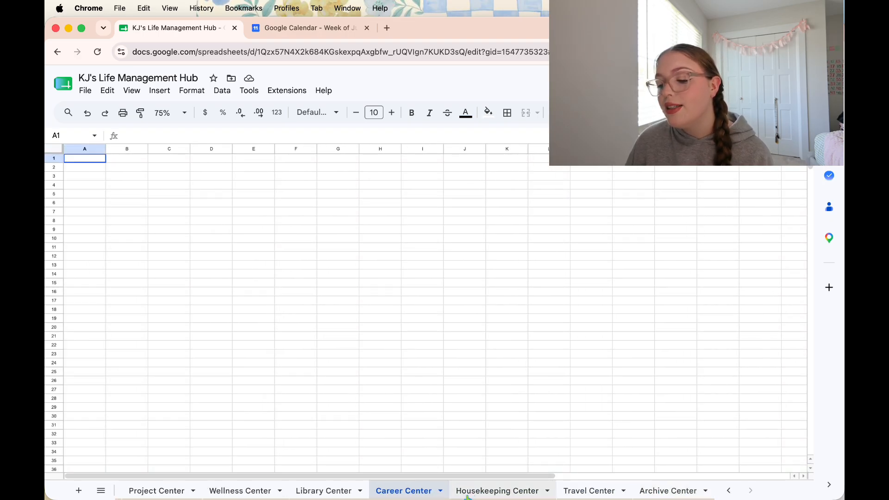
pyautogui.click(466, 494)
pyautogui.click(586, 491)
pyautogui.click(674, 493)
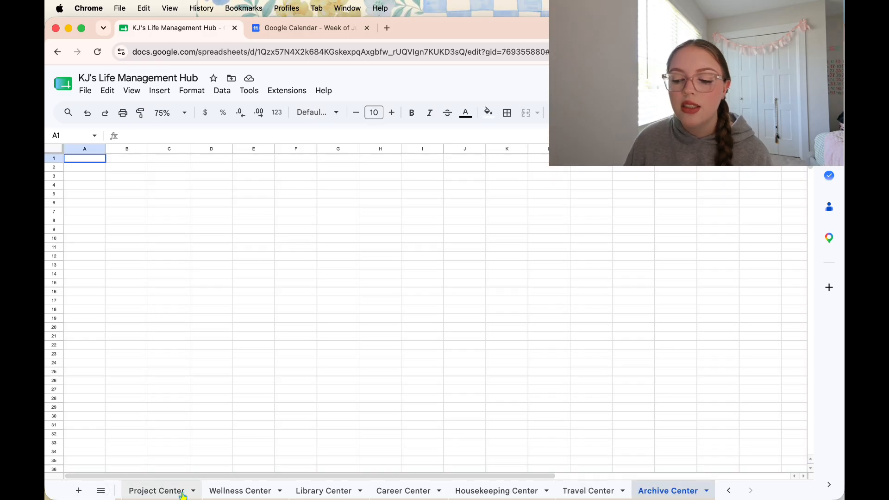
pyautogui.click(182, 495)
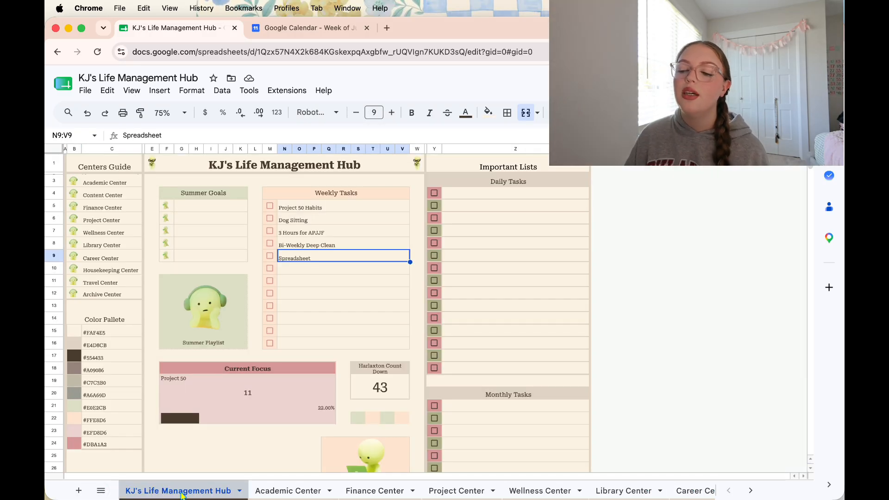